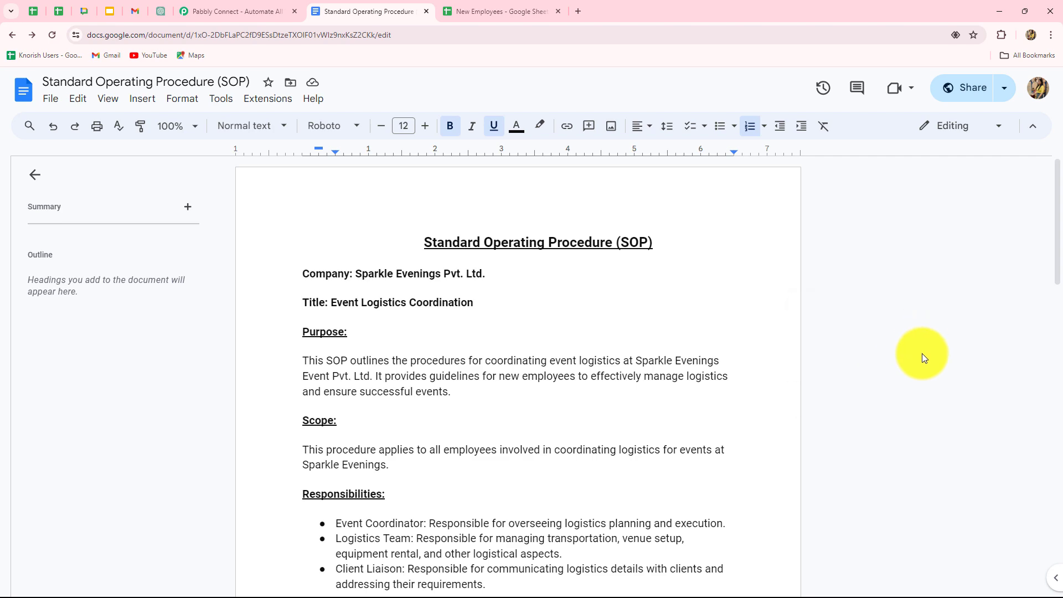
- Review the Standard Operating Procedure document in Google Docs through its conclusion, and view the New Employees spreadsheet
scroll(921, 354, down, 15)
scroll(922, 353, down, 3)
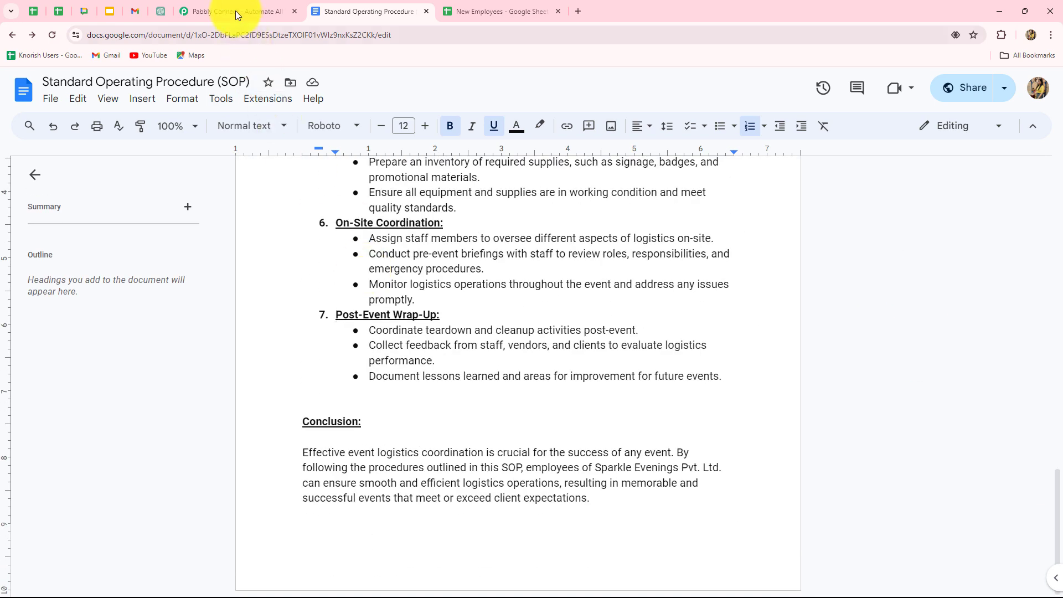
click(234, 11)
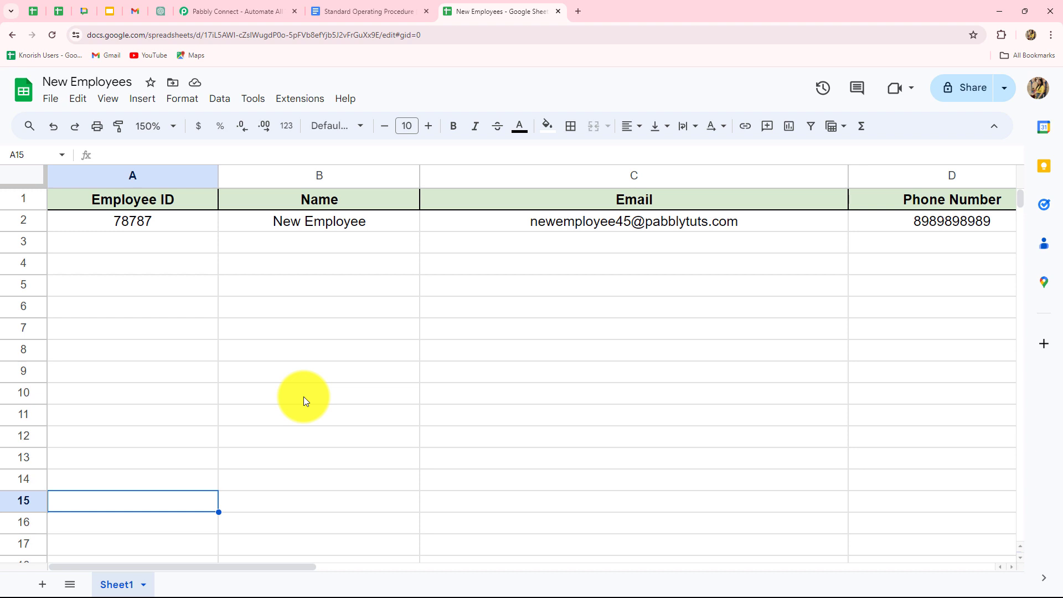
- Switch to the Pabbly website, sign in, and access the Pabbly Connect application
click(238, 10)
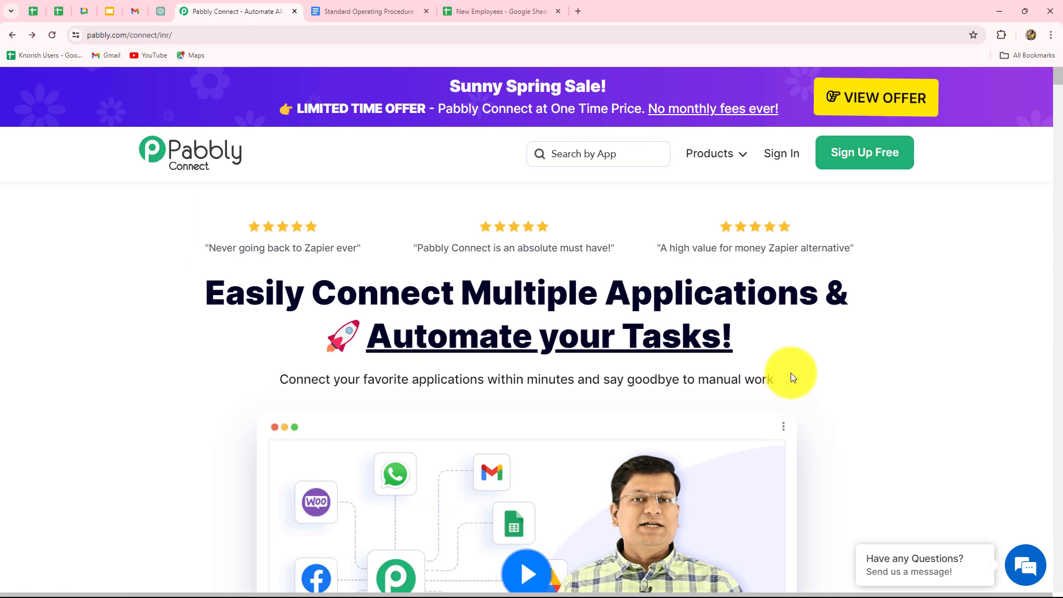
click(780, 155)
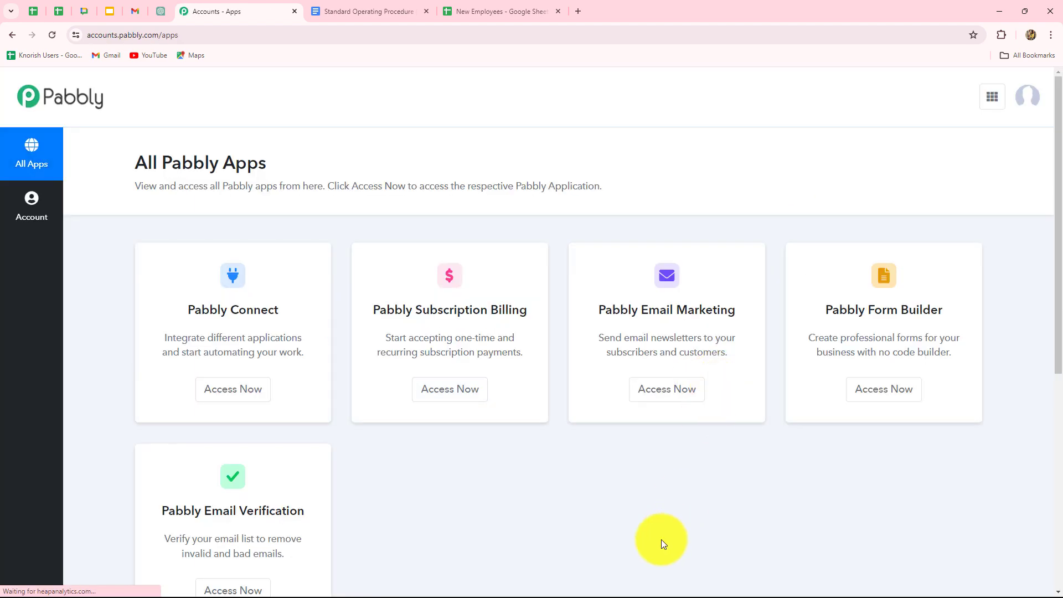
scroll(661, 540, down, 3)
scroll(661, 540, up, 2)
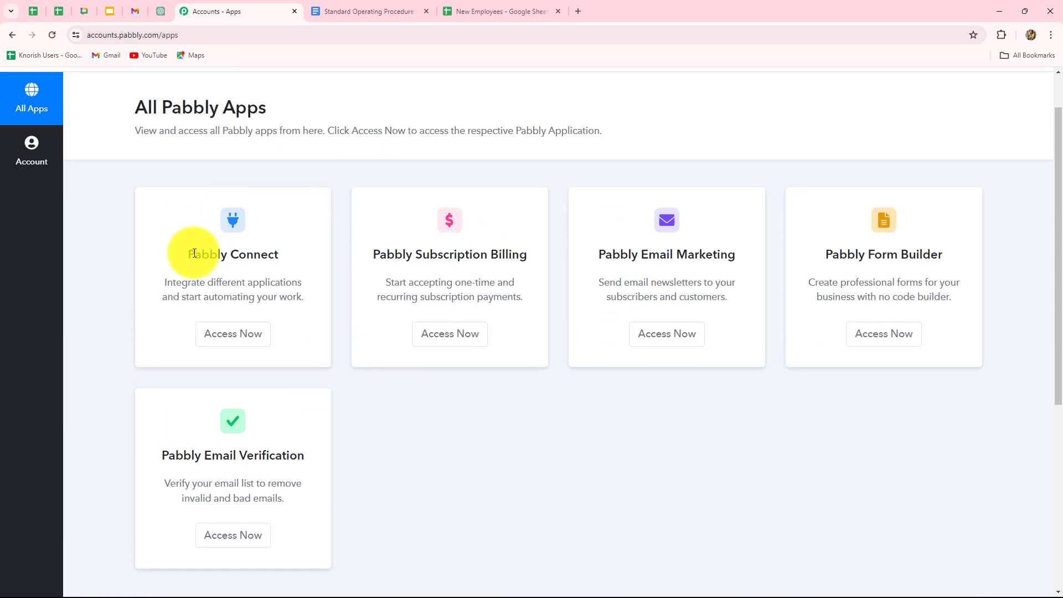
drag(267, 261, 237, 338)
click(237, 339)
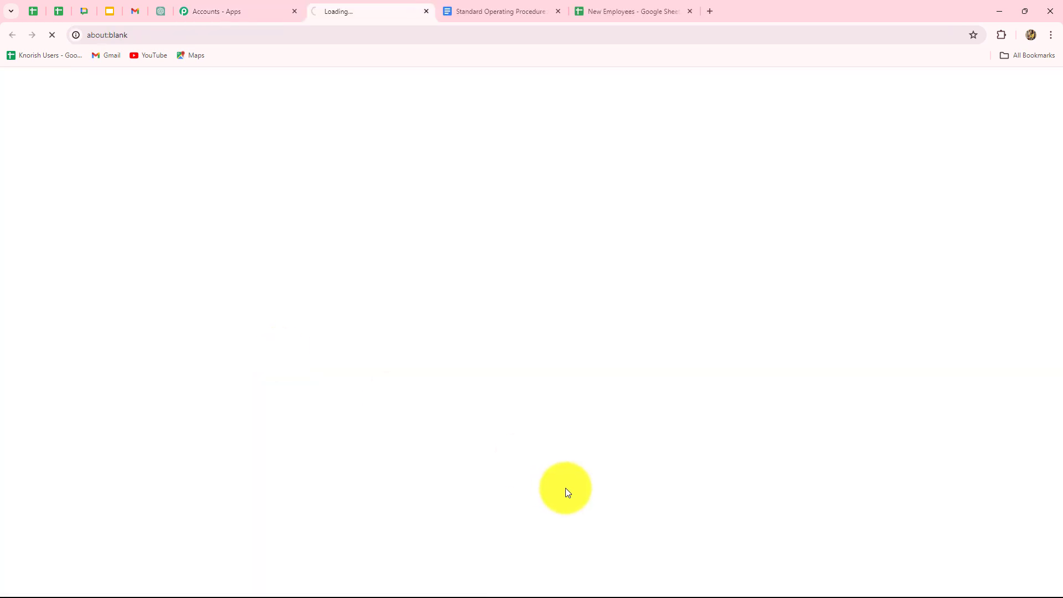
- Create a workflow named "Automate SOP Documentation with Pabbly Connect" in the Automations For Operations folder
scroll(829, 434, down, 3)
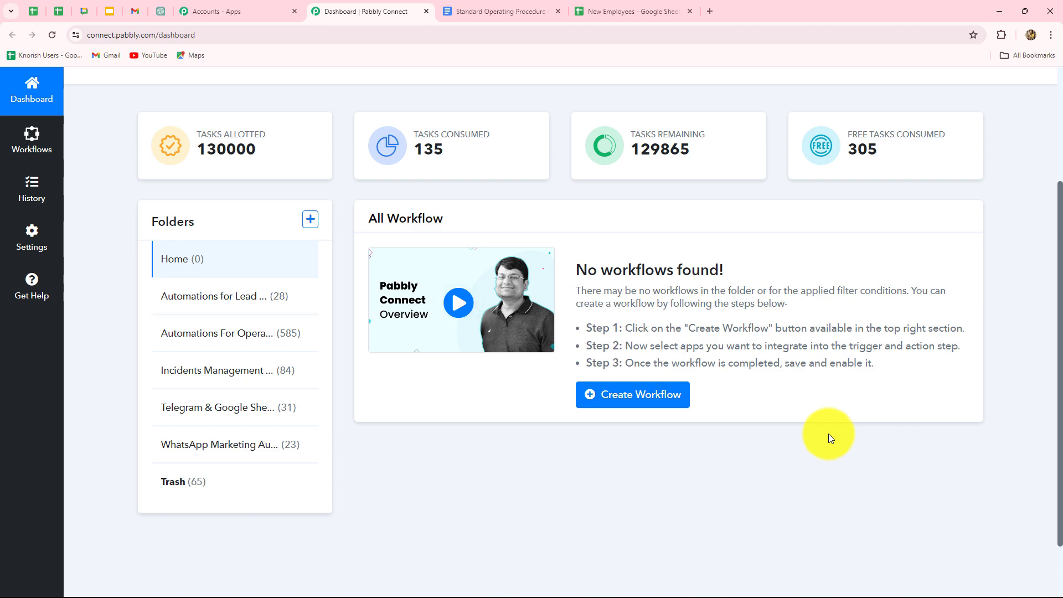
scroll(829, 433, up, 3)
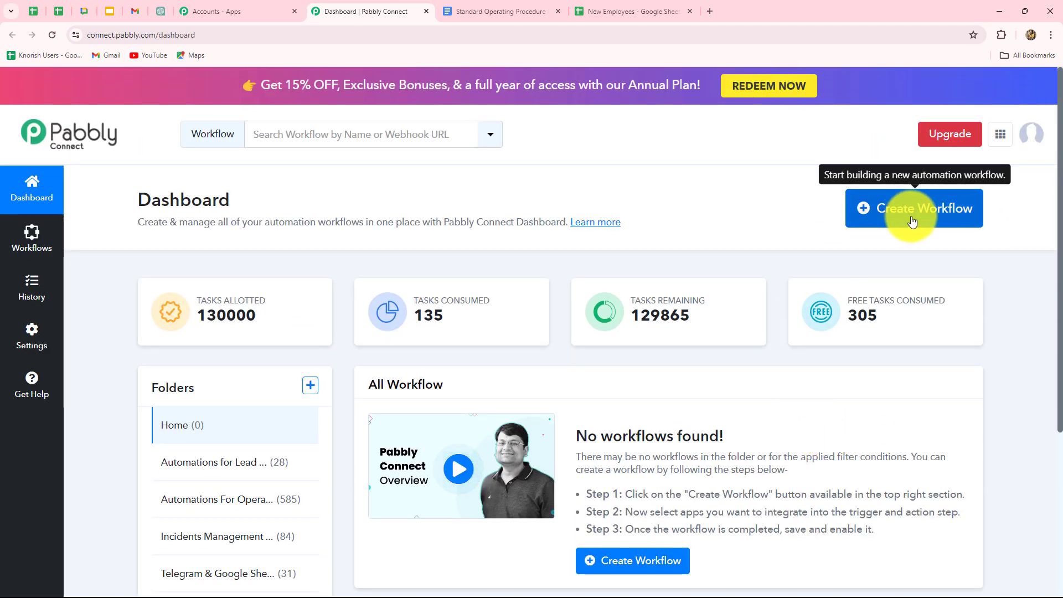
scroll(600, 422, down, 3)
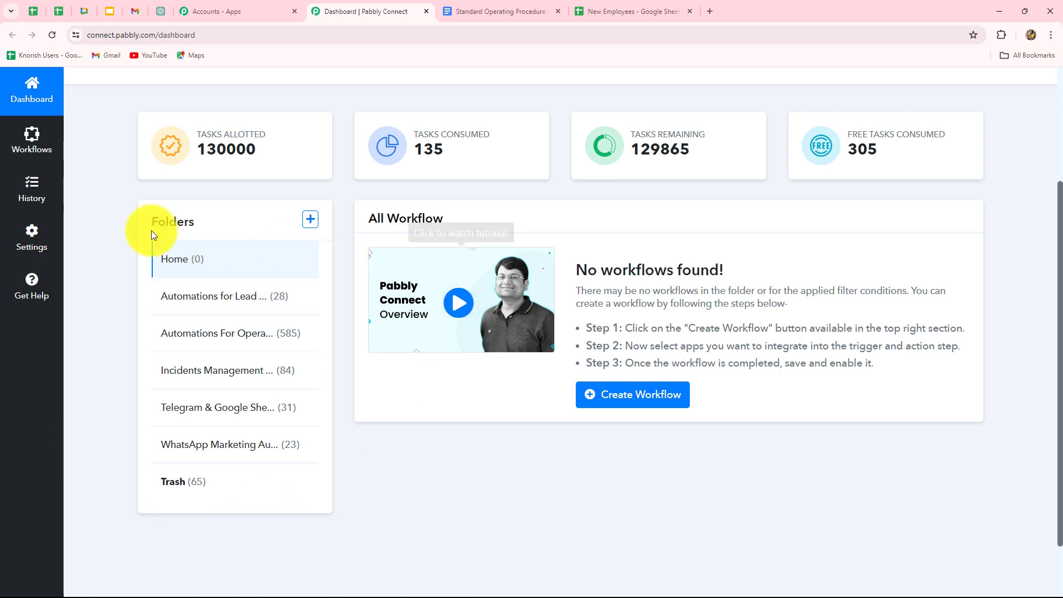
scroll(426, 487, up, 3)
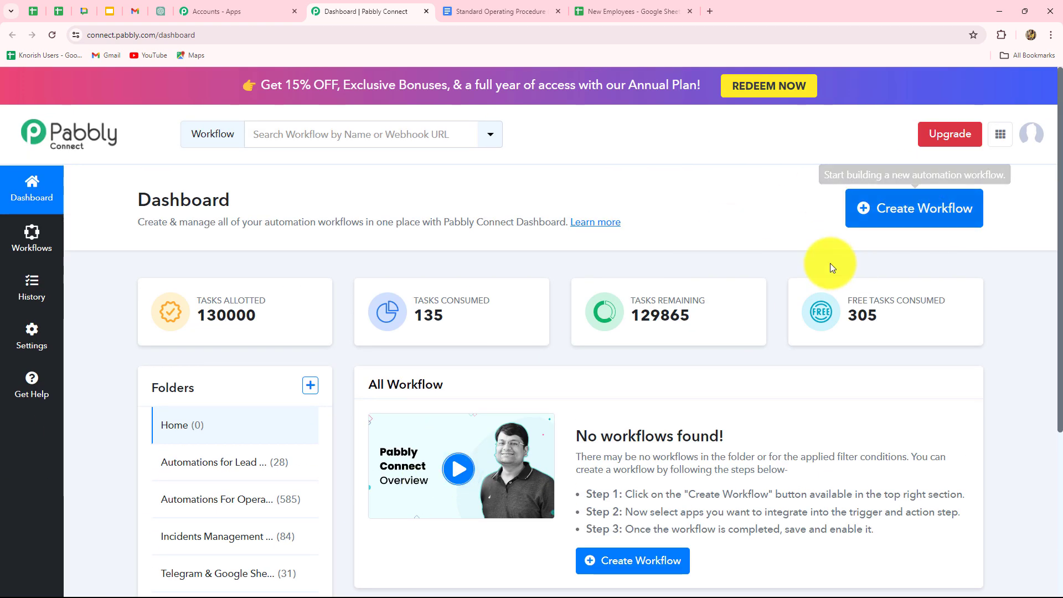
click(941, 222)
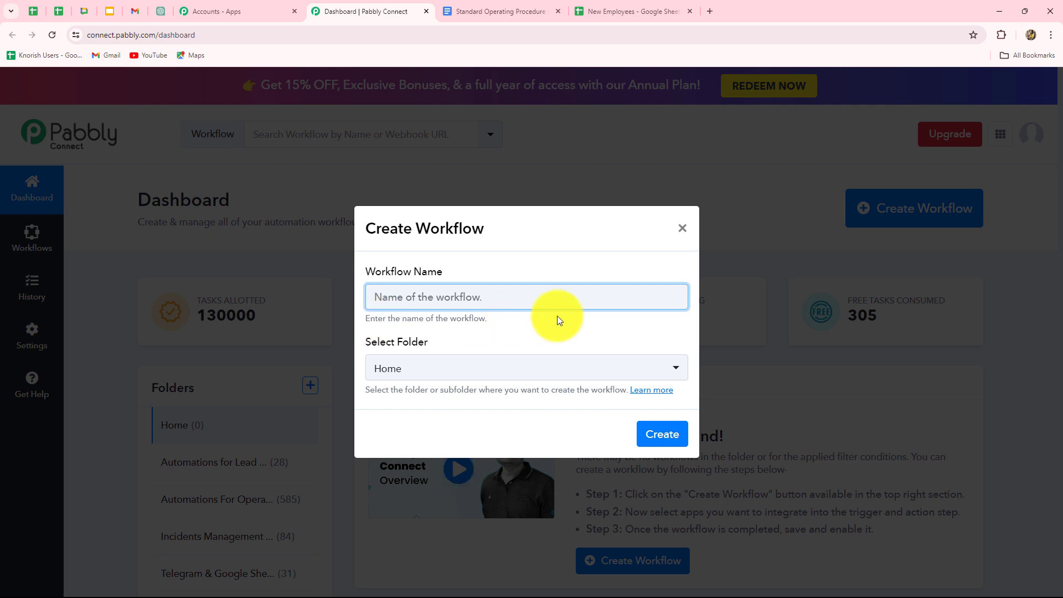
text(Automate SOP Documentation with Pabbly Connect)
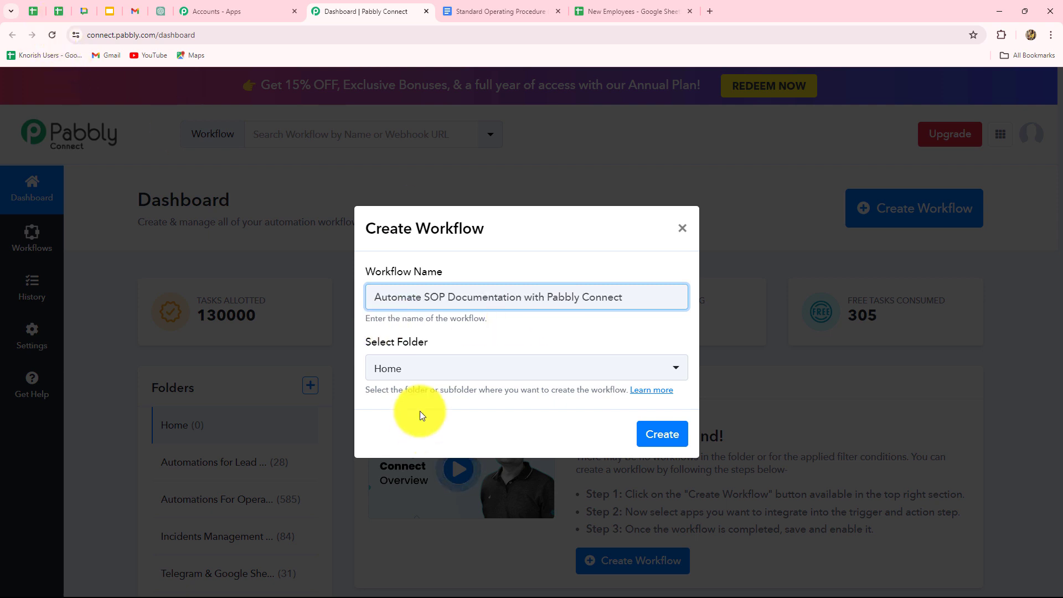
click(423, 375)
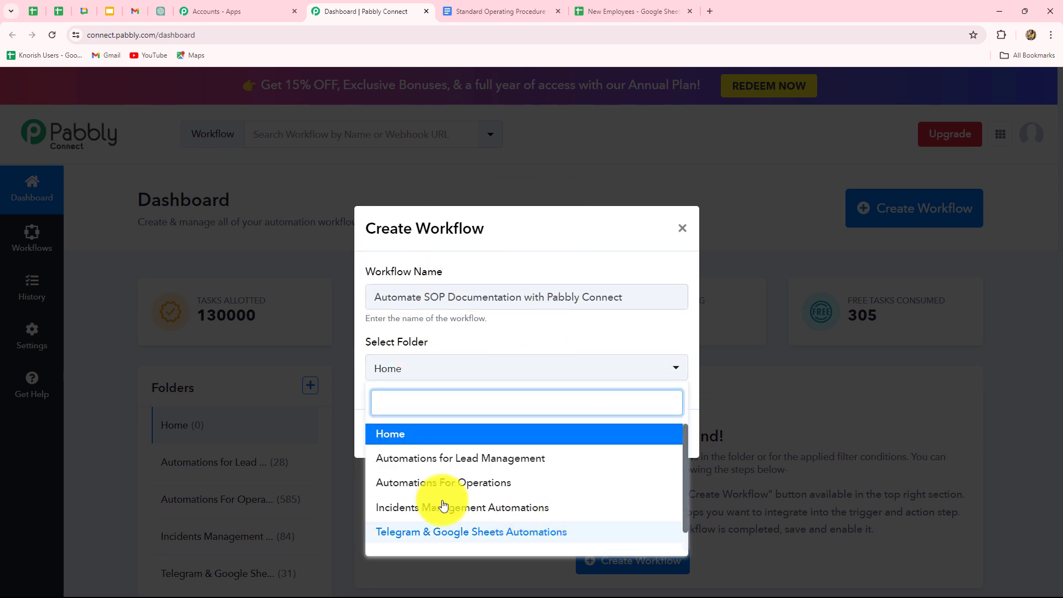
click(462, 483)
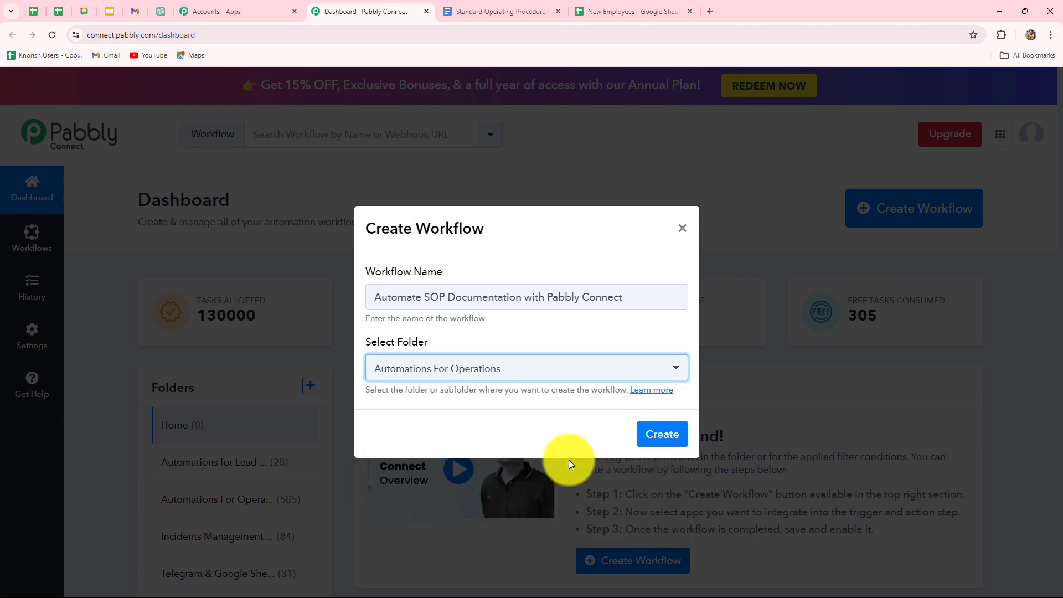
click(651, 443)
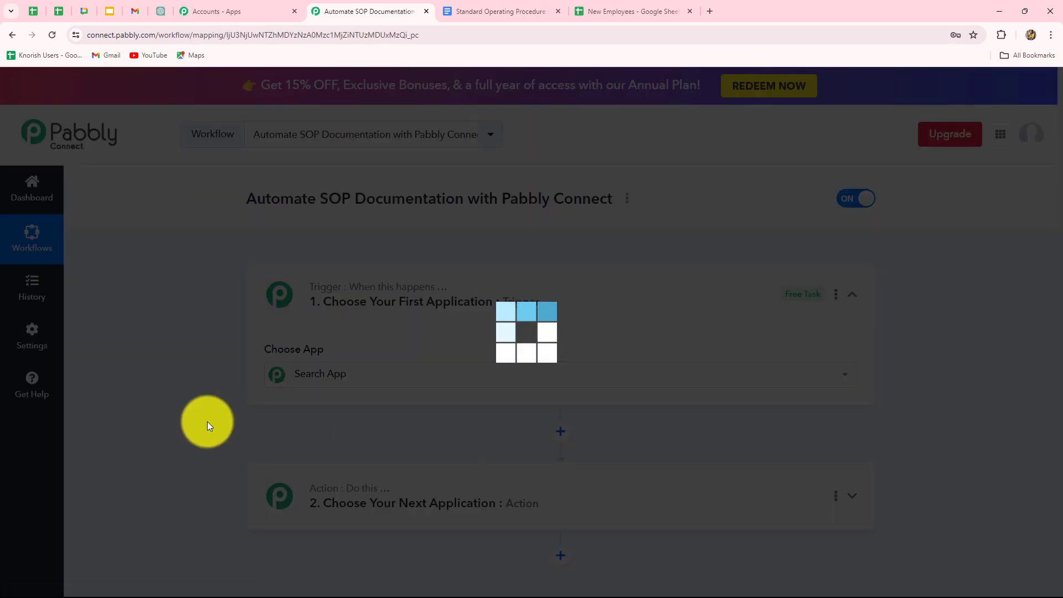
- Set the workflow's trigger app to Google Sheets with the New or Updated Spreadsheet Row event
scroll(200, 416, down, 3)
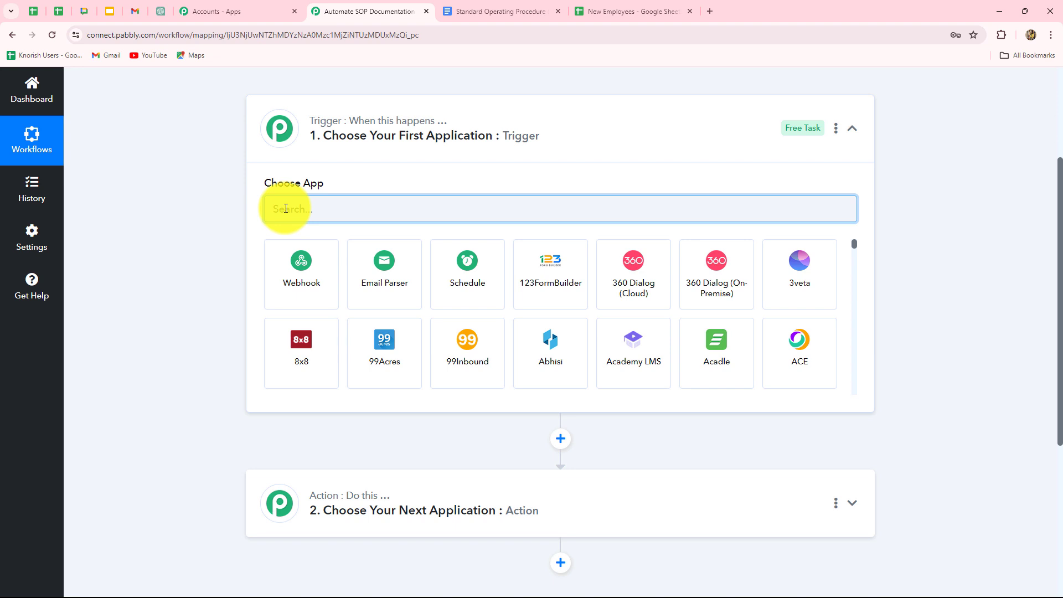
text(Goog)
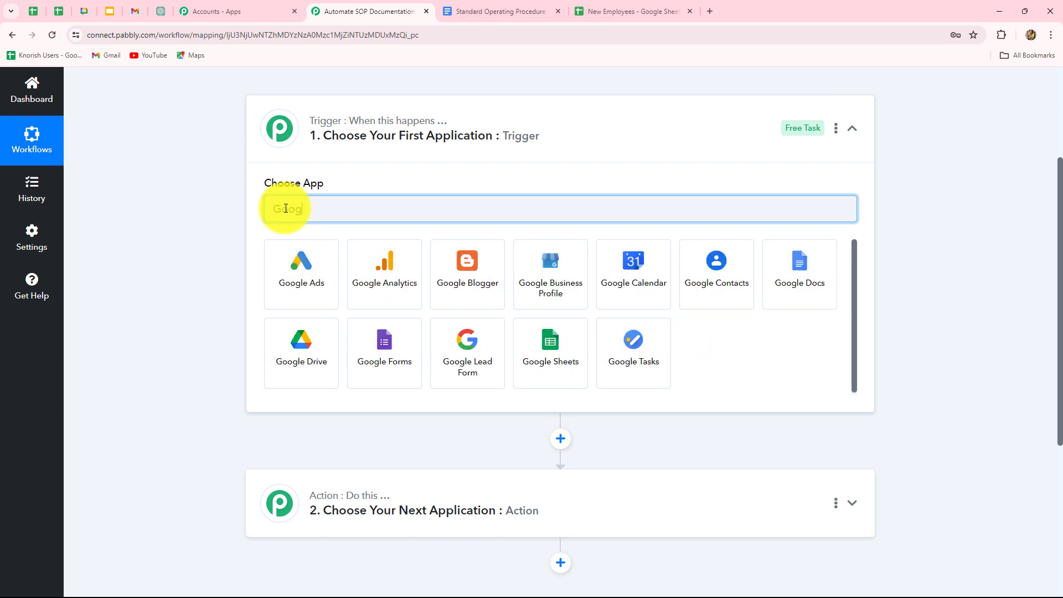
click(543, 359)
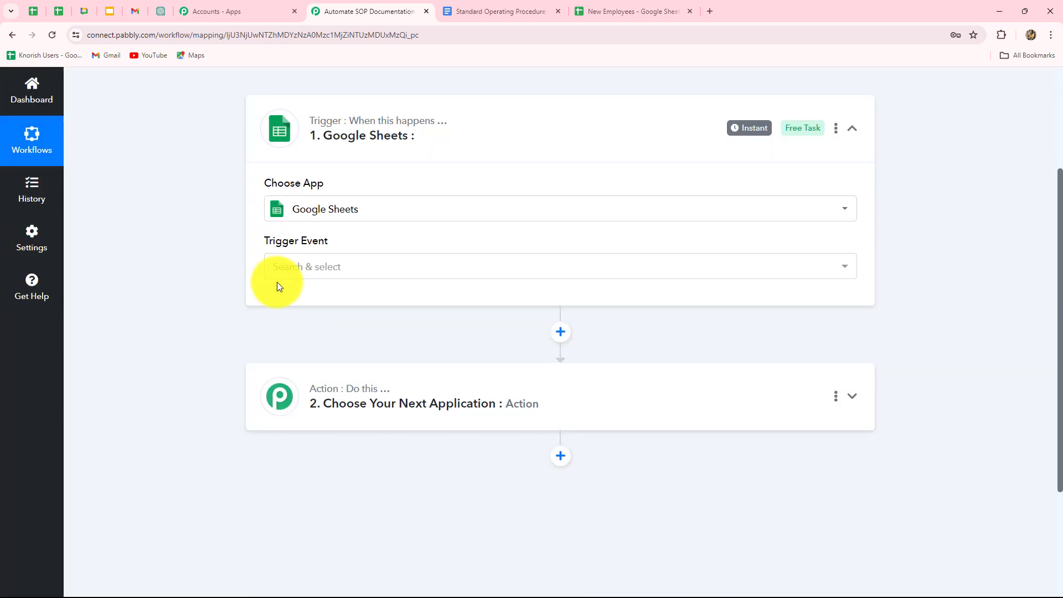
click(285, 275)
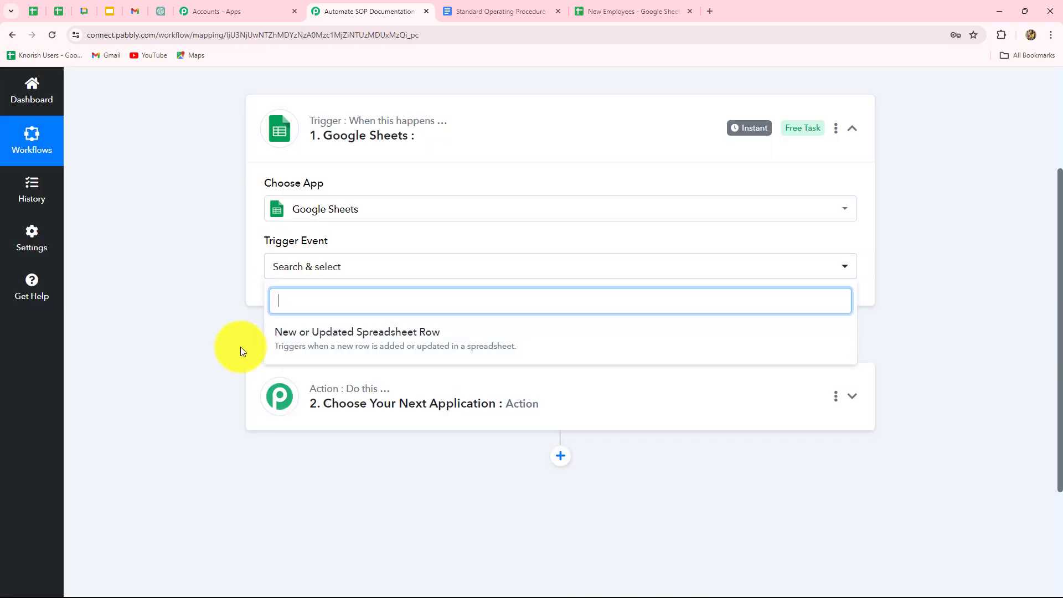
click(350, 344)
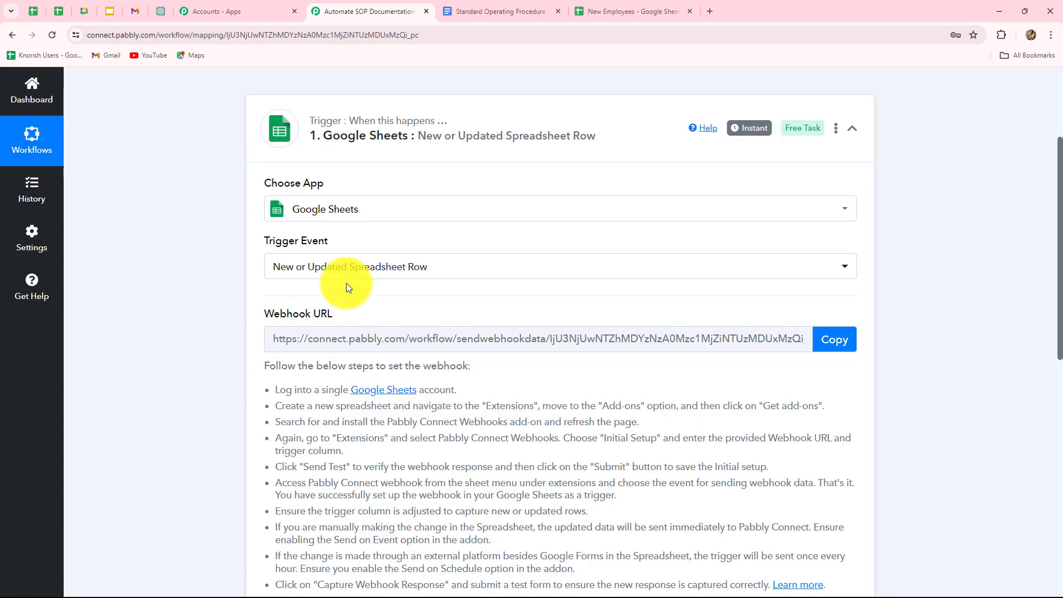
- Review the trigger's webhook setup instructions and copy the Google Sheets trigger's webhook URL
click(614, 11)
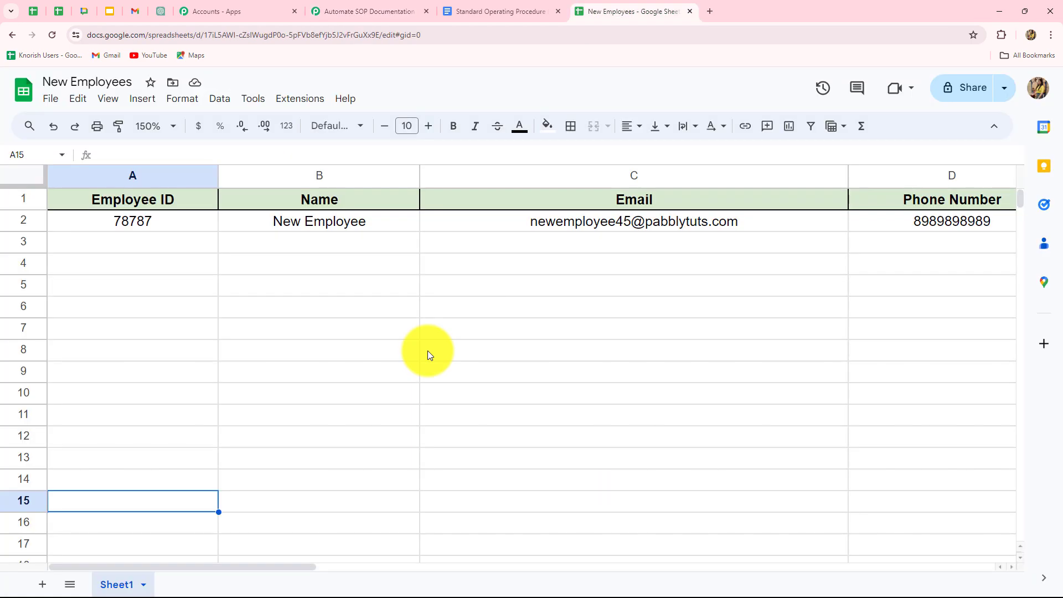
click(341, 9)
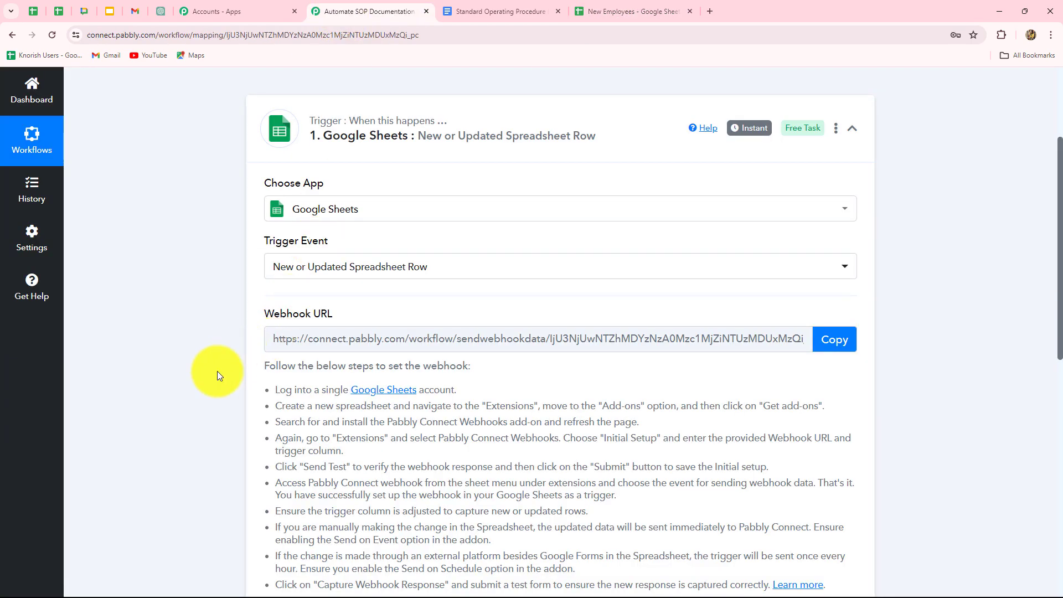
scroll(217, 371, down, 4)
scroll(217, 370, up, 1)
scroll(217, 371, up, 2)
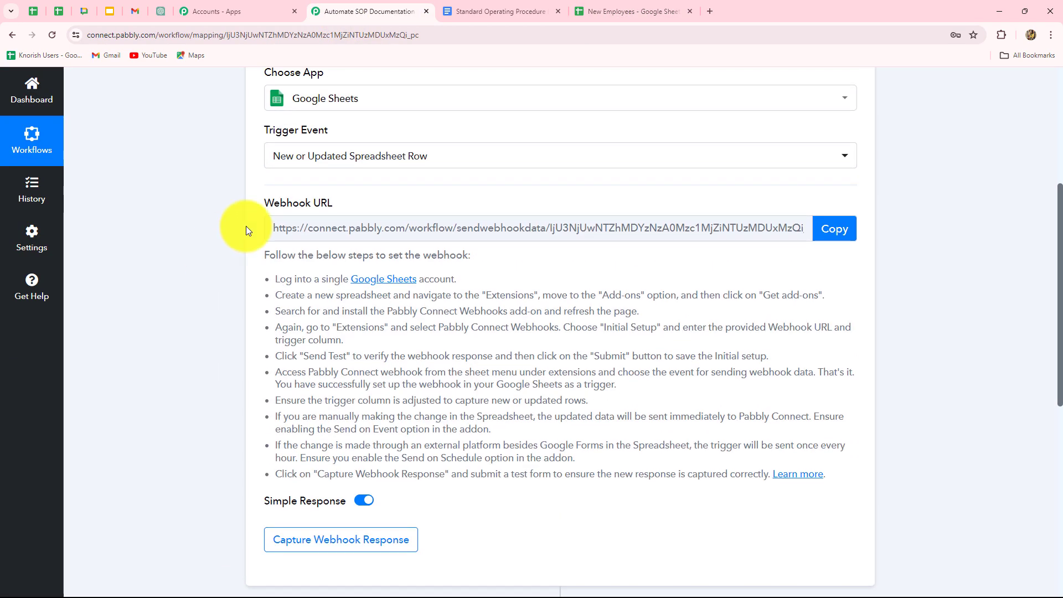
scroll(384, 340, up, 2)
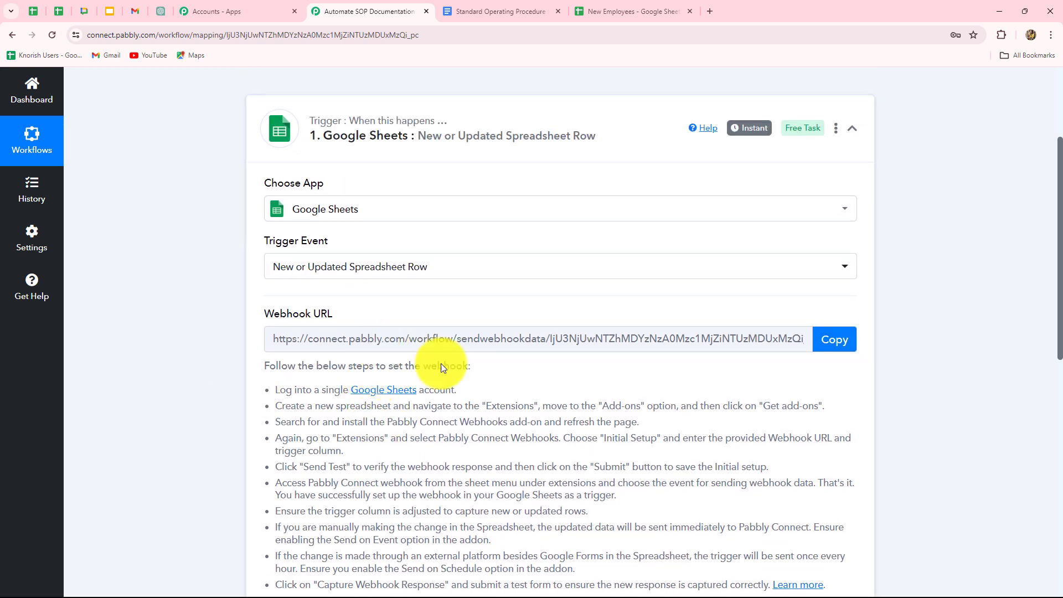
scroll(705, 383, down, 2)
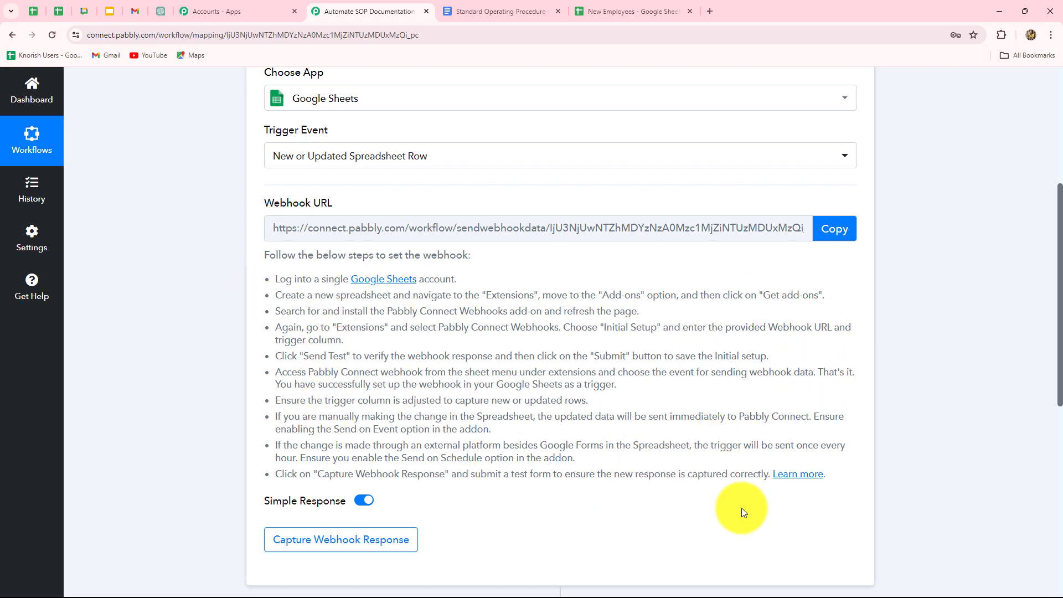
scroll(742, 507, up, 2)
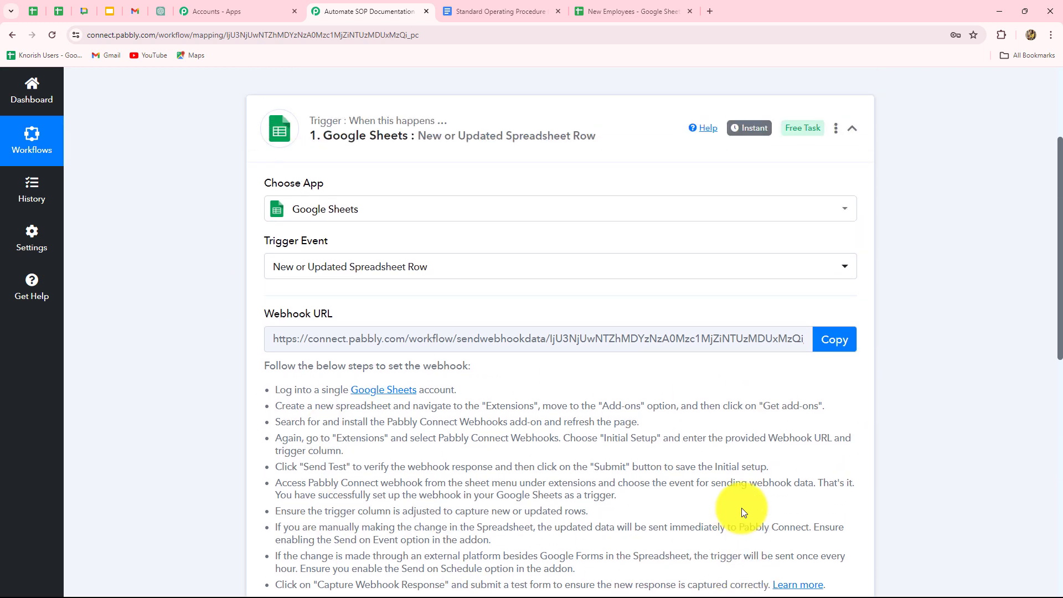
click(834, 341)
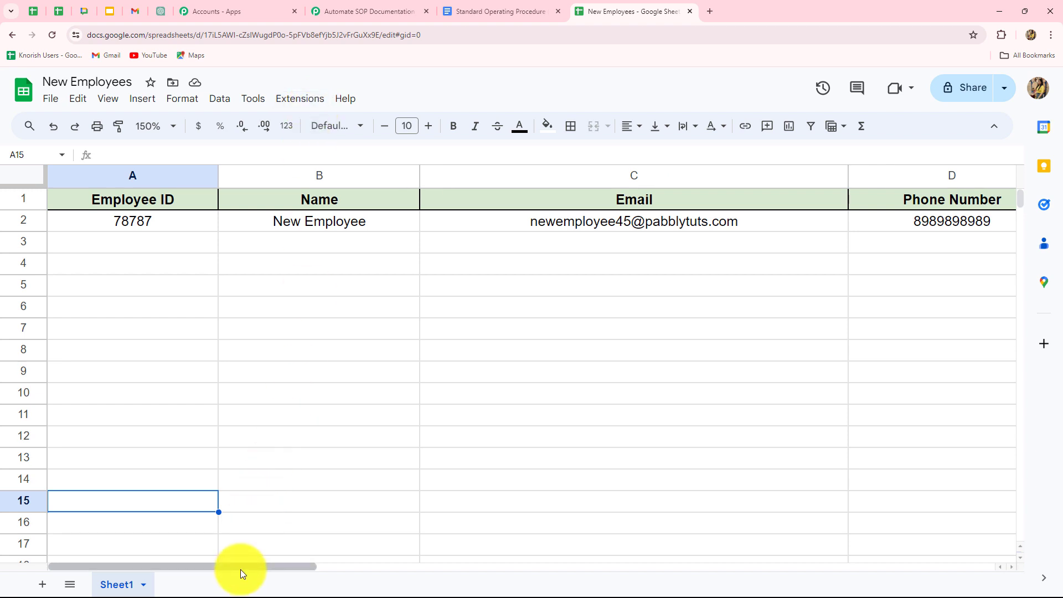
- In the New Employees spreadsheet, search the Google Workspace Marketplace for the Pabbly Connect Webhooks add-on, and close the marketplace
drag(240, 569, 201, 559)
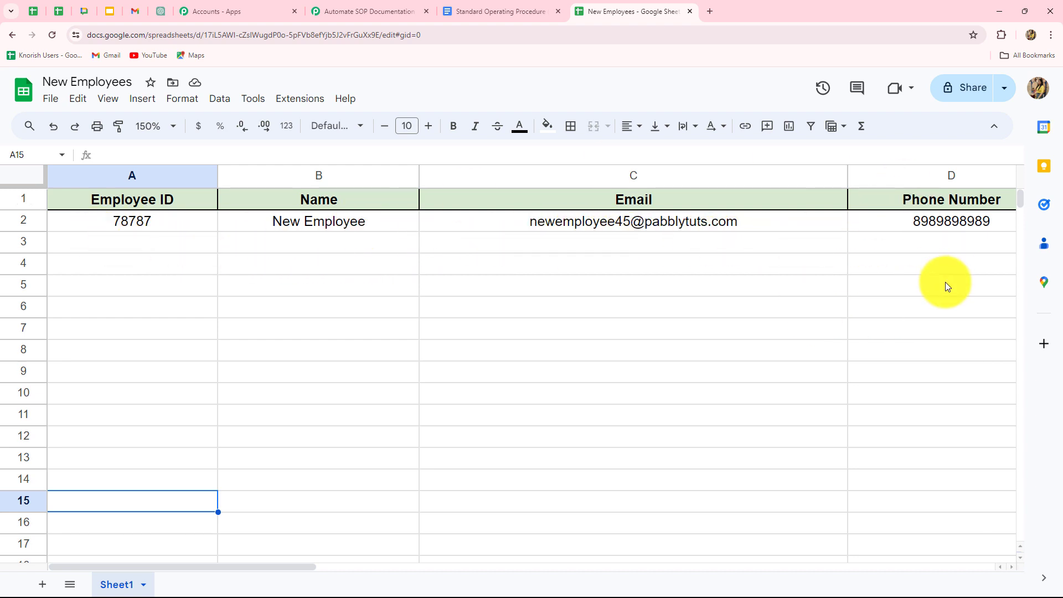
click(298, 104)
mouse_move(299, 129)
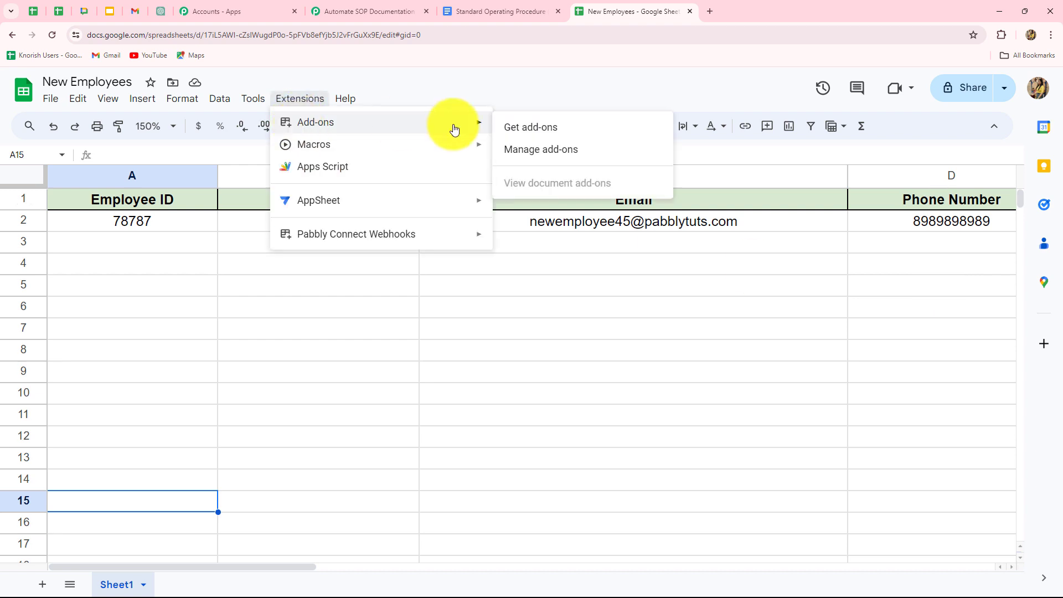
click(518, 128)
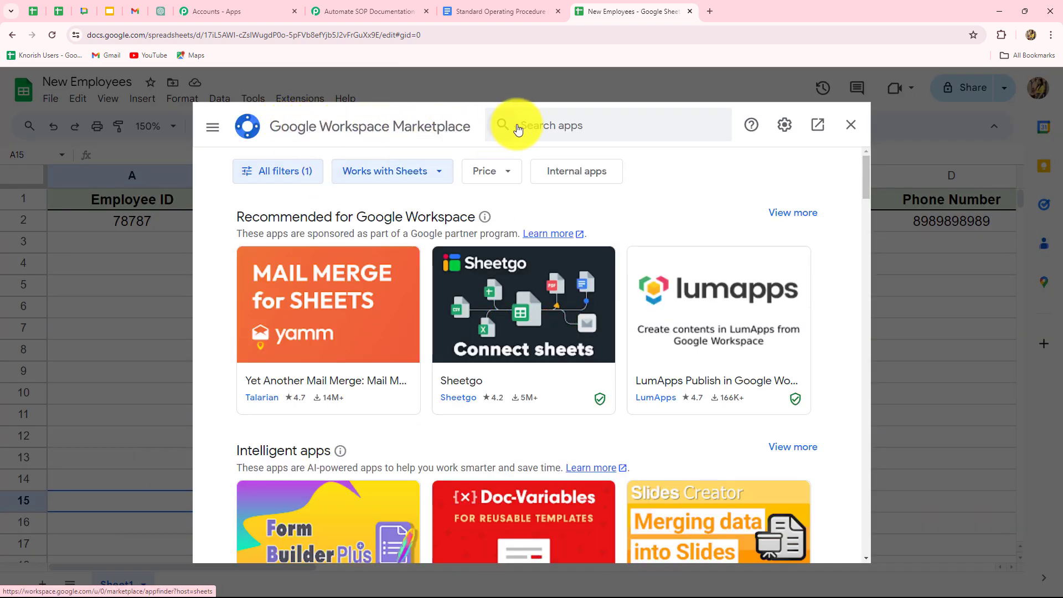
click(518, 128)
text(P)
key(Caps_Lock)
text(a)
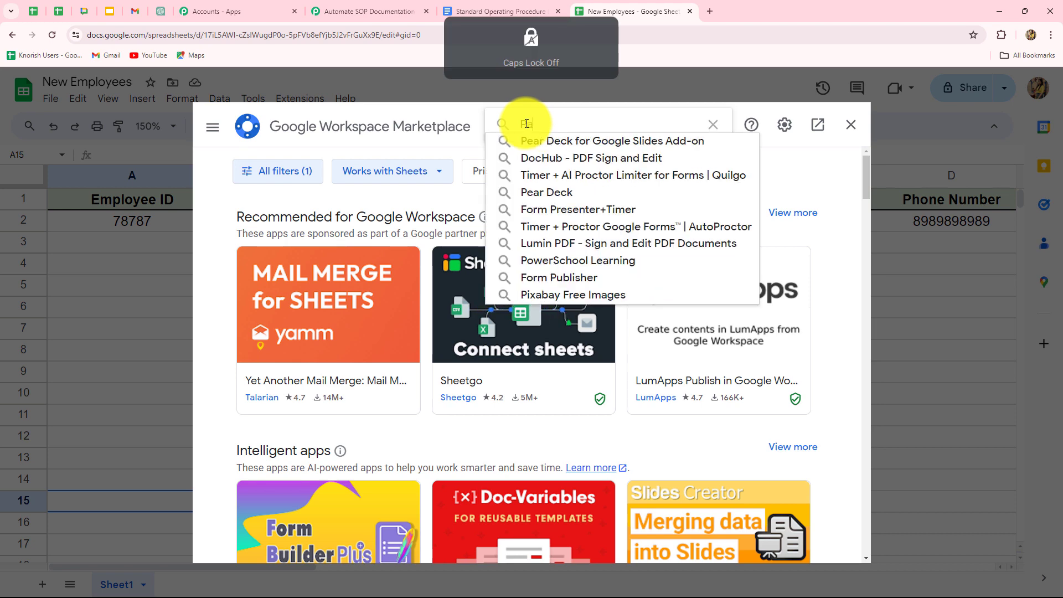
text(bbly)
click(528, 141)
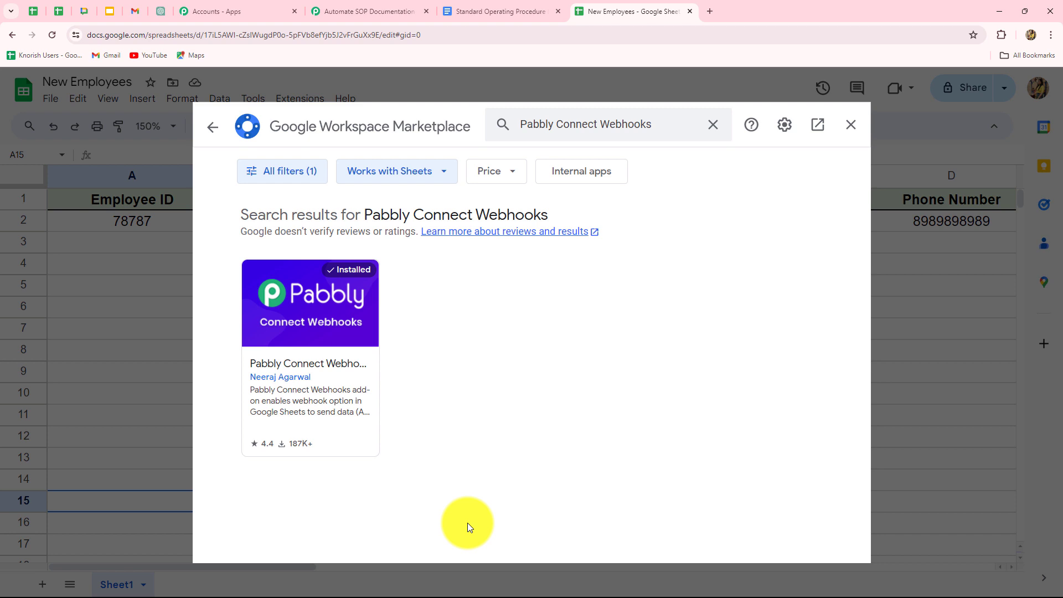
click(850, 126)
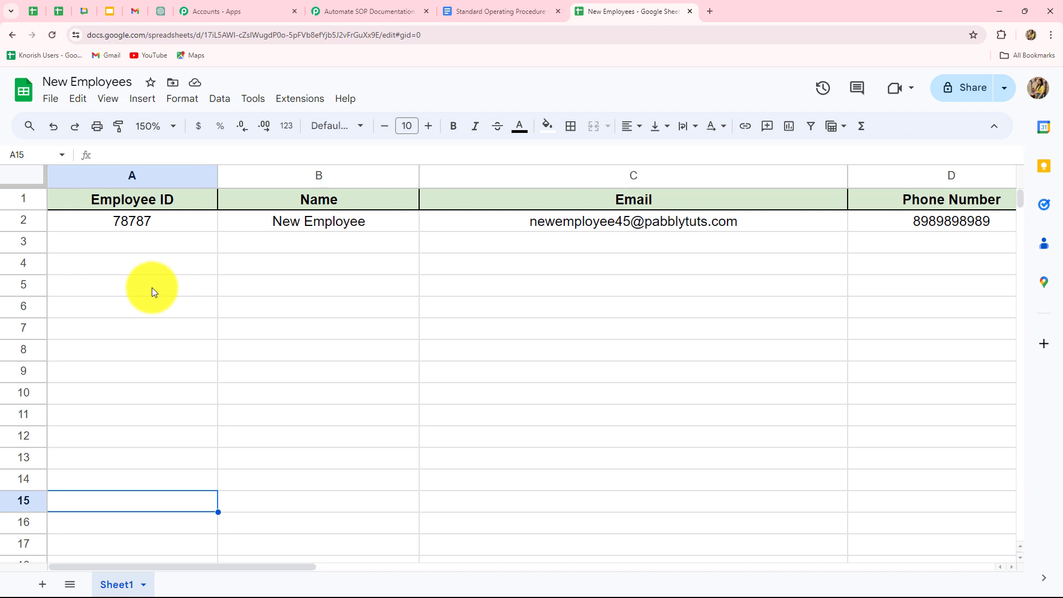
- In the Pabbly Connect Webhooks initial setup for Sheet1, paste the copied webhook URL and set the trigger column to D
click(290, 101)
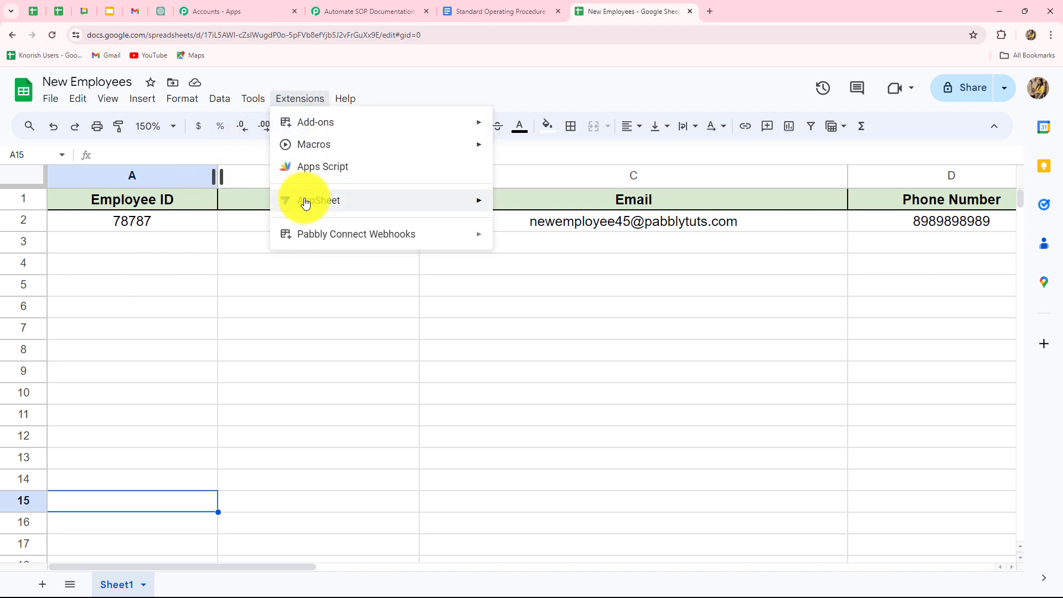
mouse_move(308, 235)
click(500, 240)
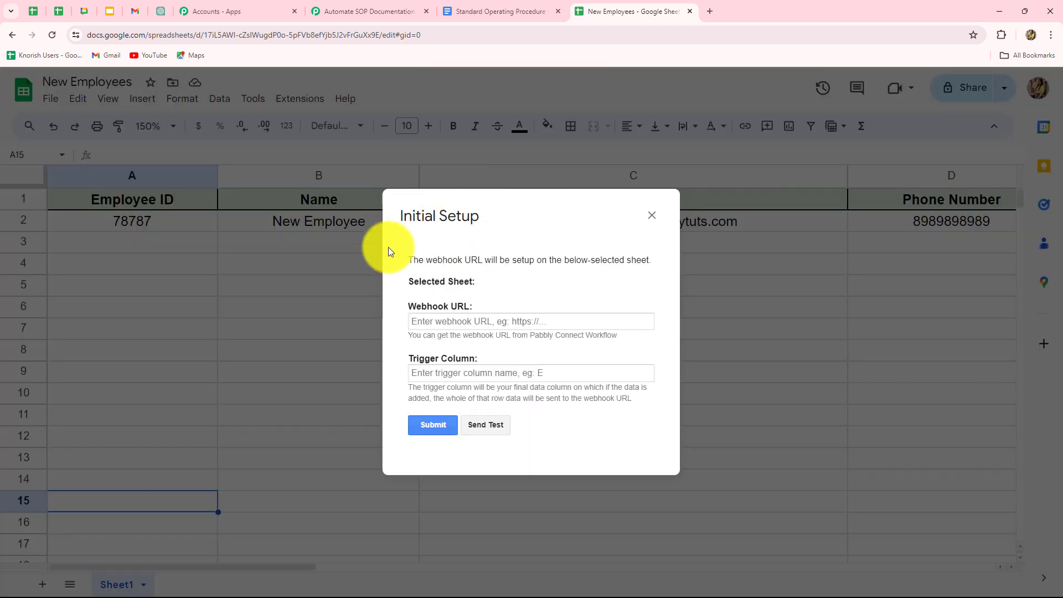
click(450, 324)
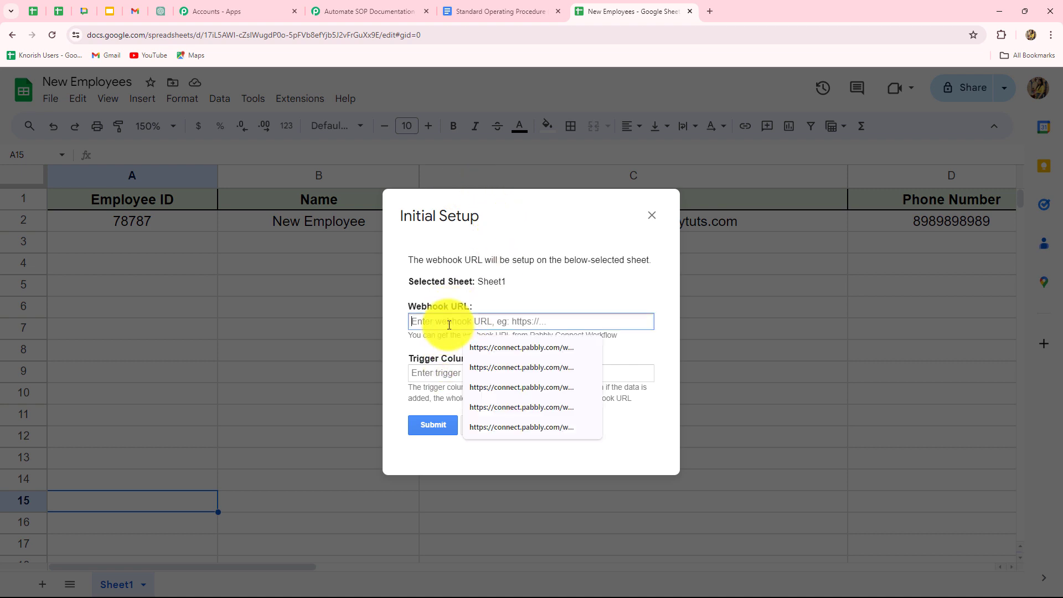
key(ctrl+v)
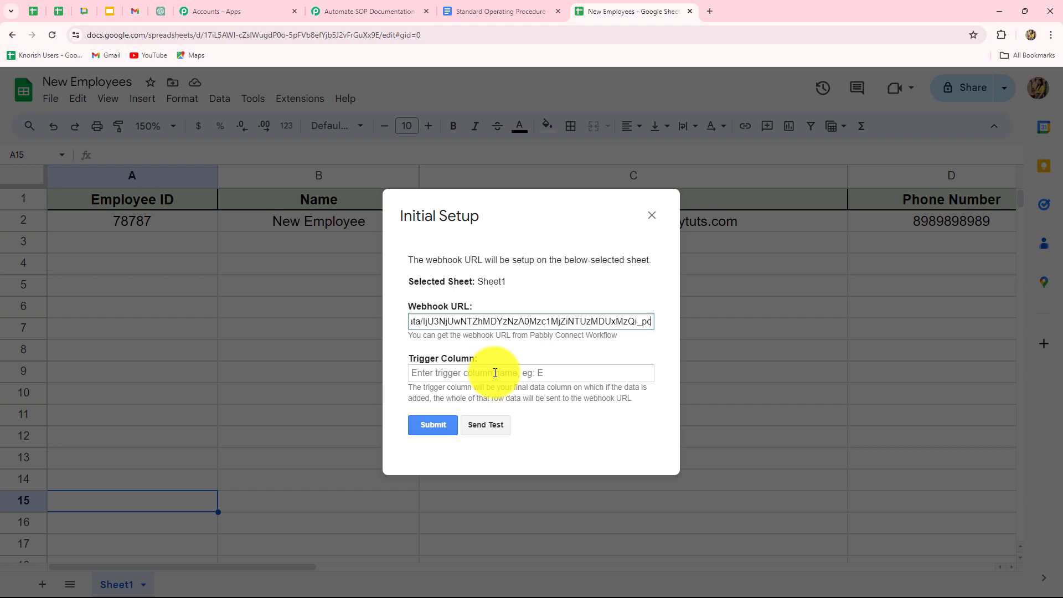
click(494, 373)
key(Caps_Lock)
text(D)
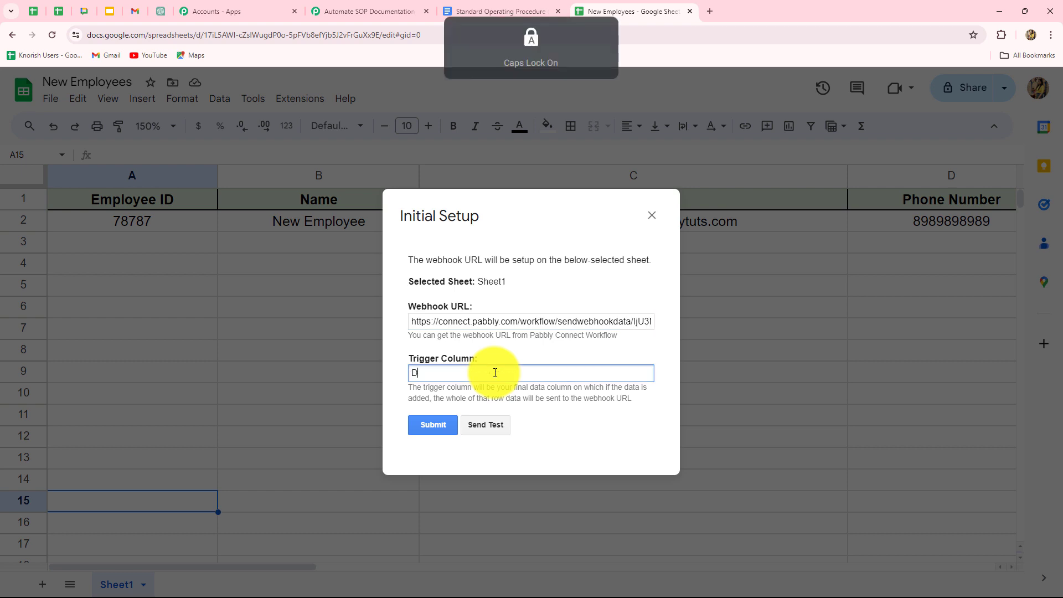
key(Caps_Lock)
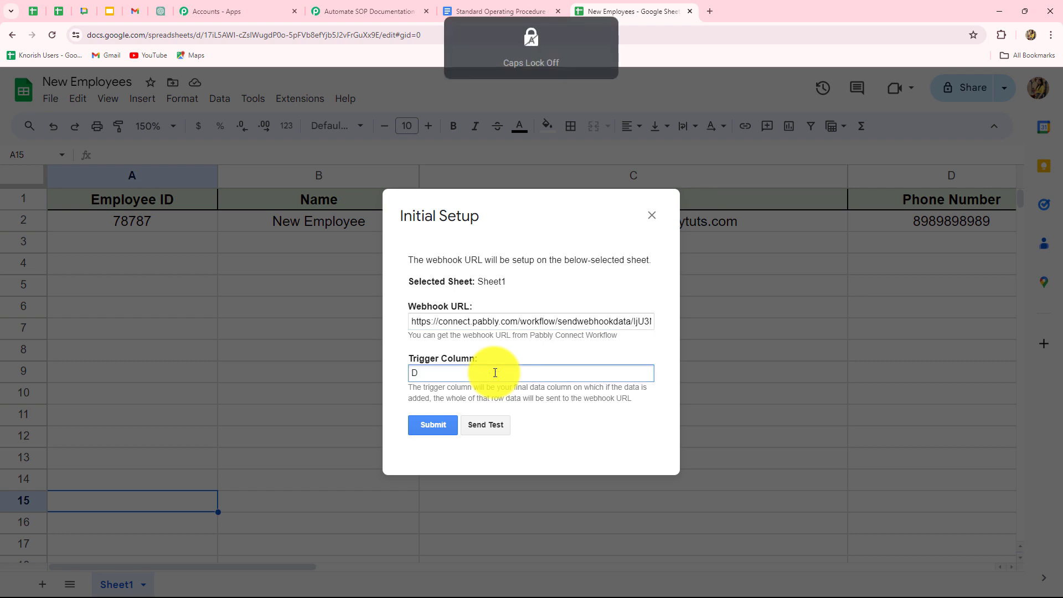
- Send the test data to the webhook, submit the initial setup, and close its dialog
click(489, 425)
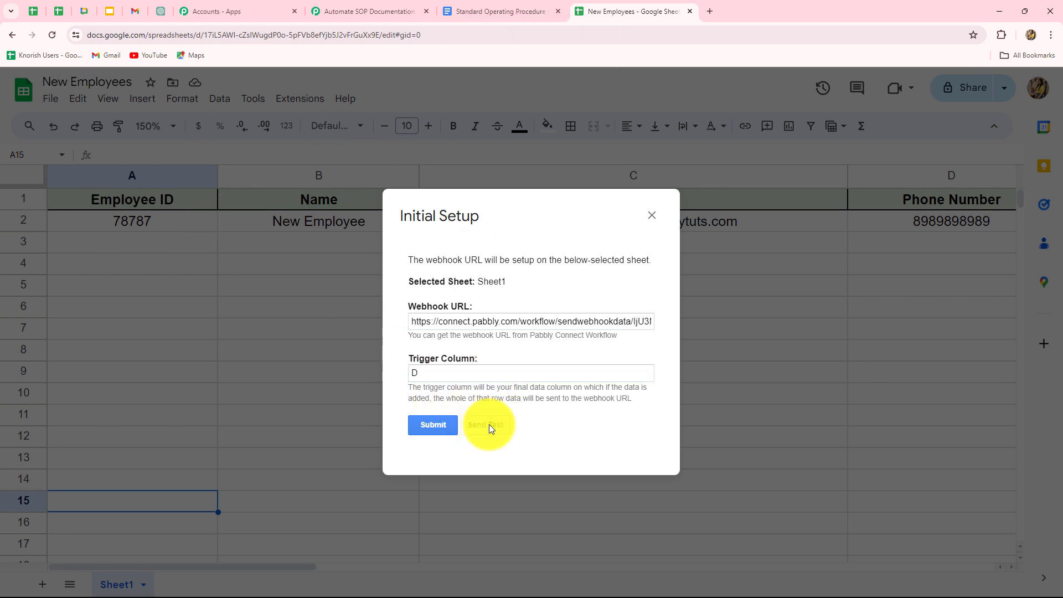
scroll(504, 406, down, 1)
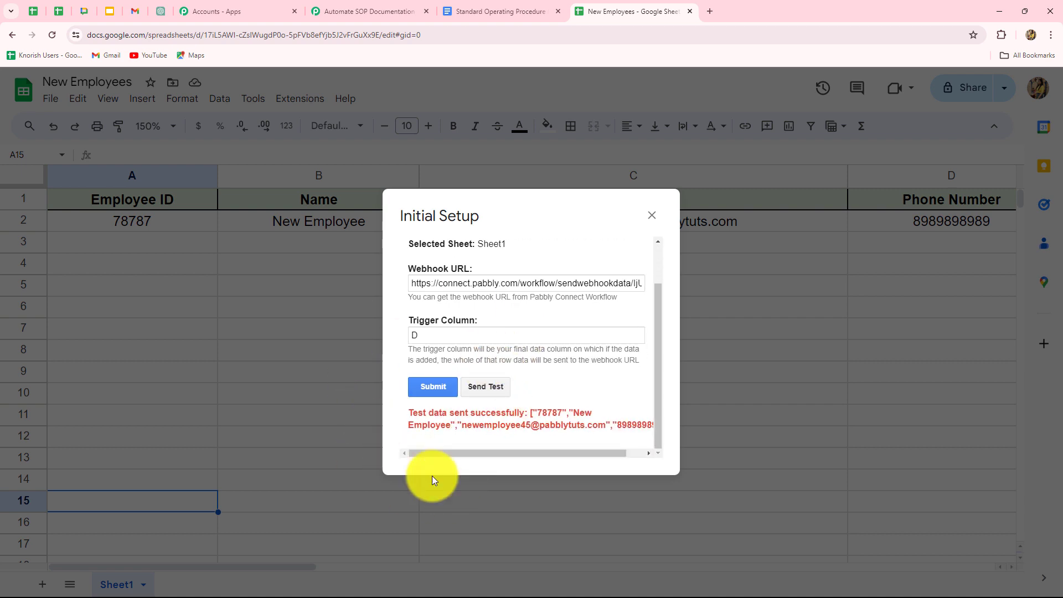
click(432, 387)
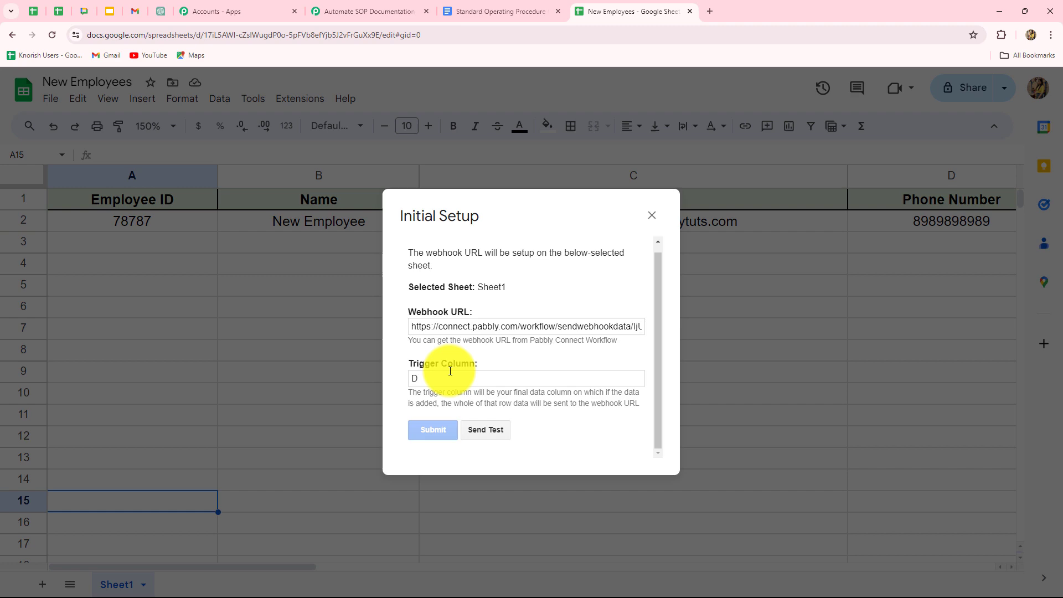
click(659, 215)
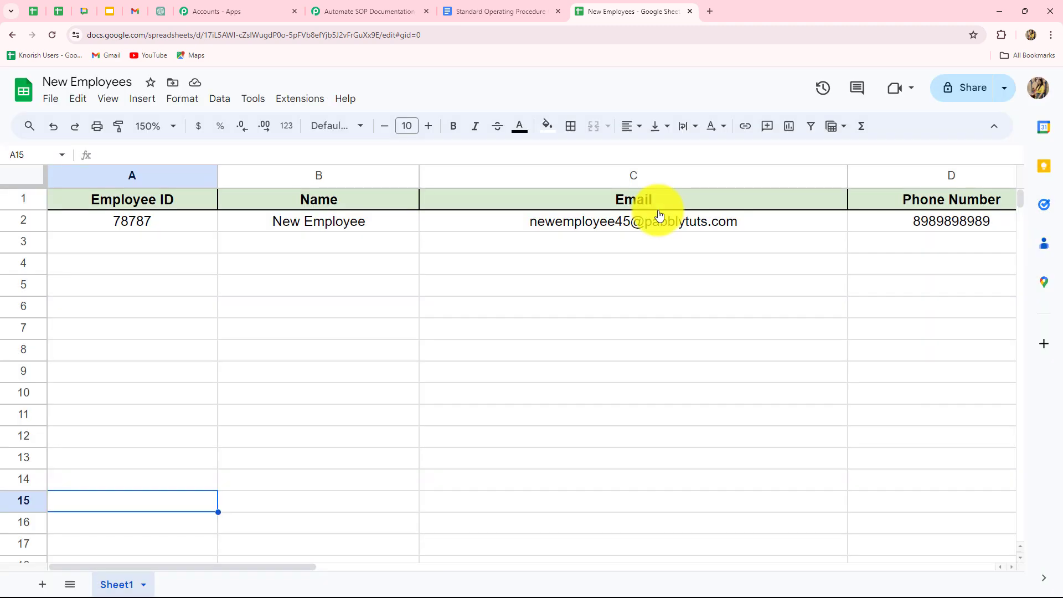
- Examine the webhook response captured in the Pabbly Connect workflow and compare its RowIndex with the employee's row in the New Employees spreadsheet
click(352, 10)
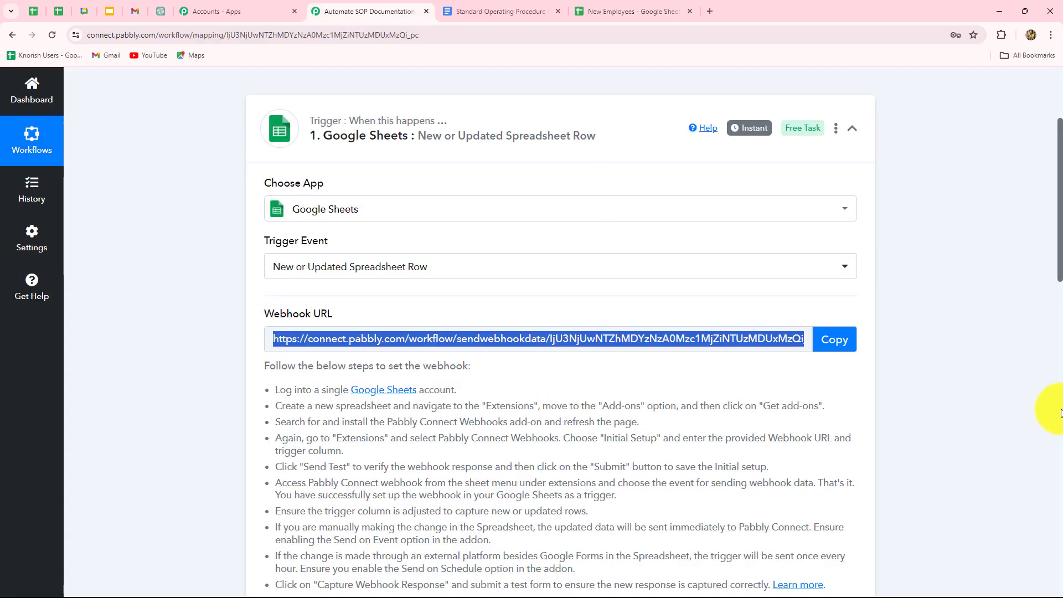
scroll(1046, 408, down, 15)
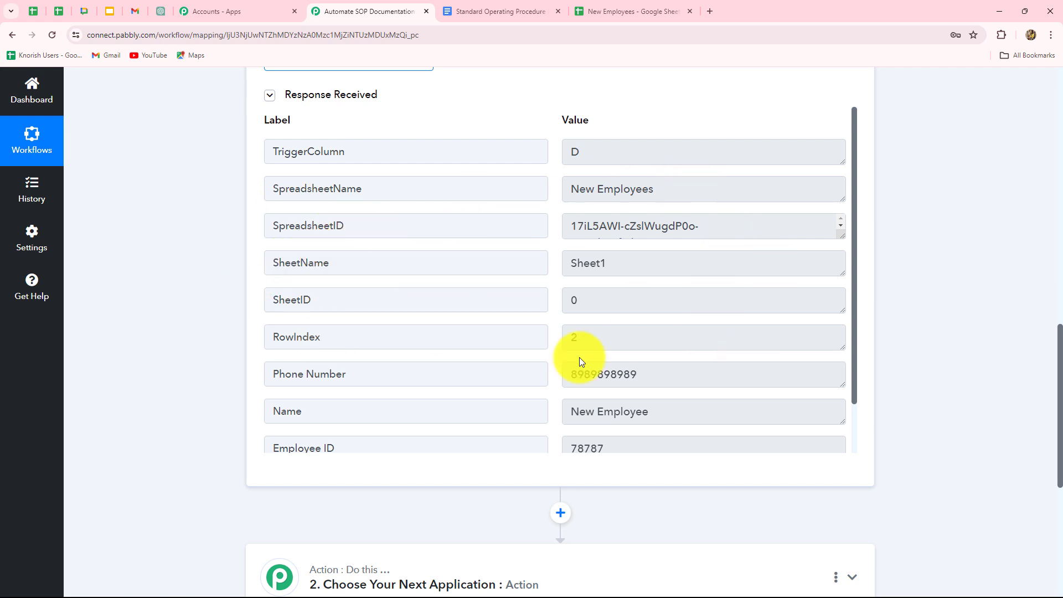
scroll(746, 408, down, 2)
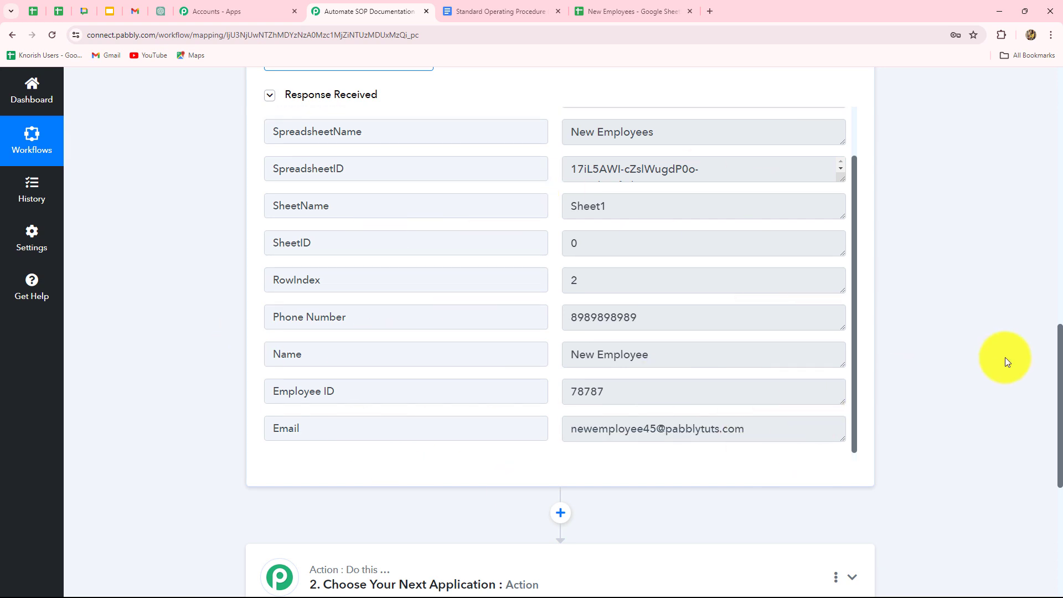
double_click(594, 281)
click(632, 11)
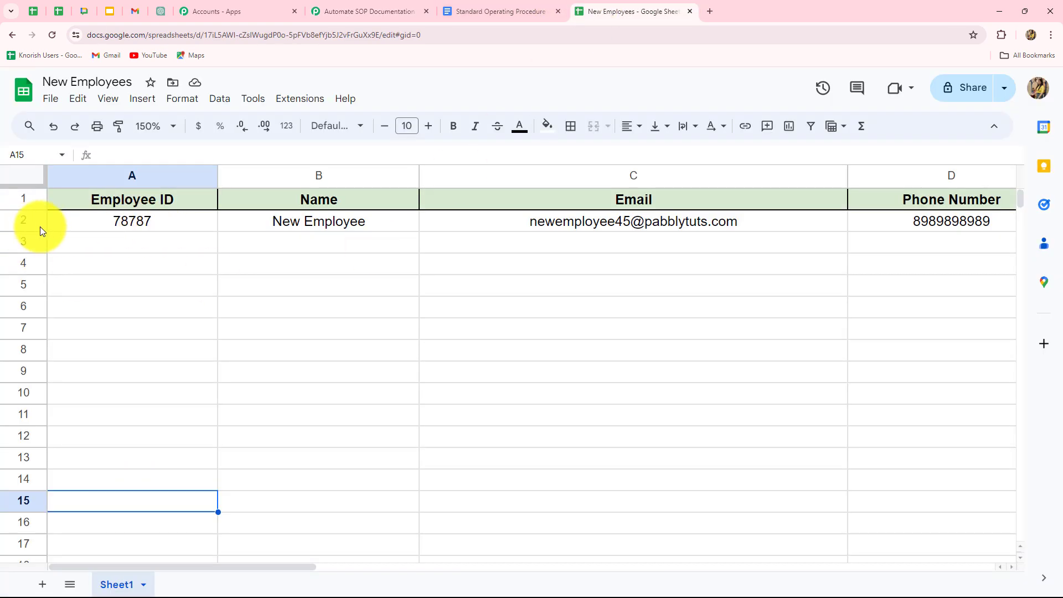
click(354, 11)
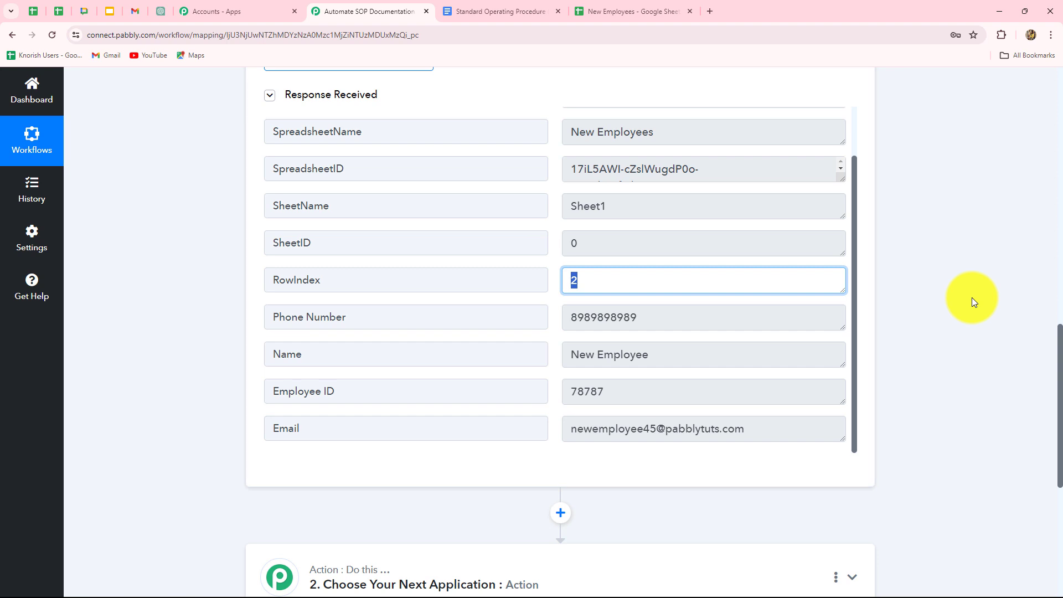
- Enable the Send on Event option of the Pabbly Connect Webhooks add-on in the New Employees spreadsheet
click(613, 9)
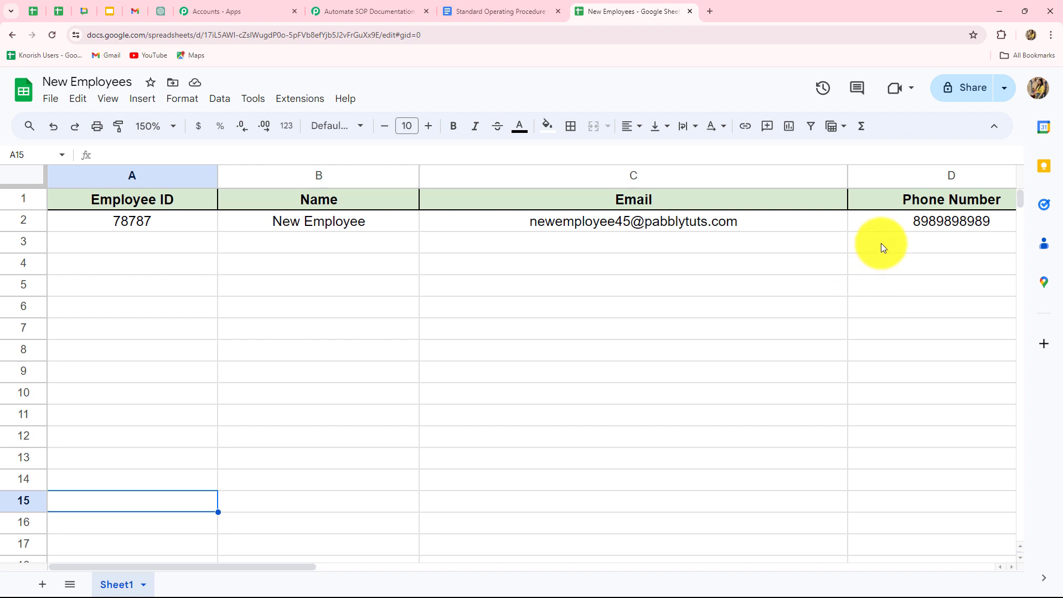
click(289, 107)
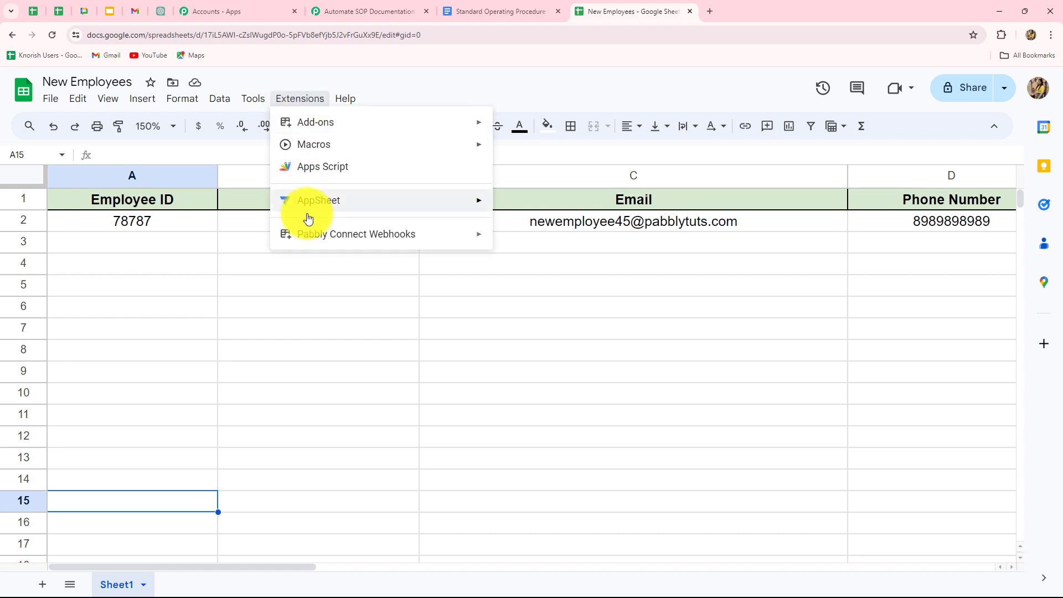
mouse_move(316, 233)
click(508, 261)
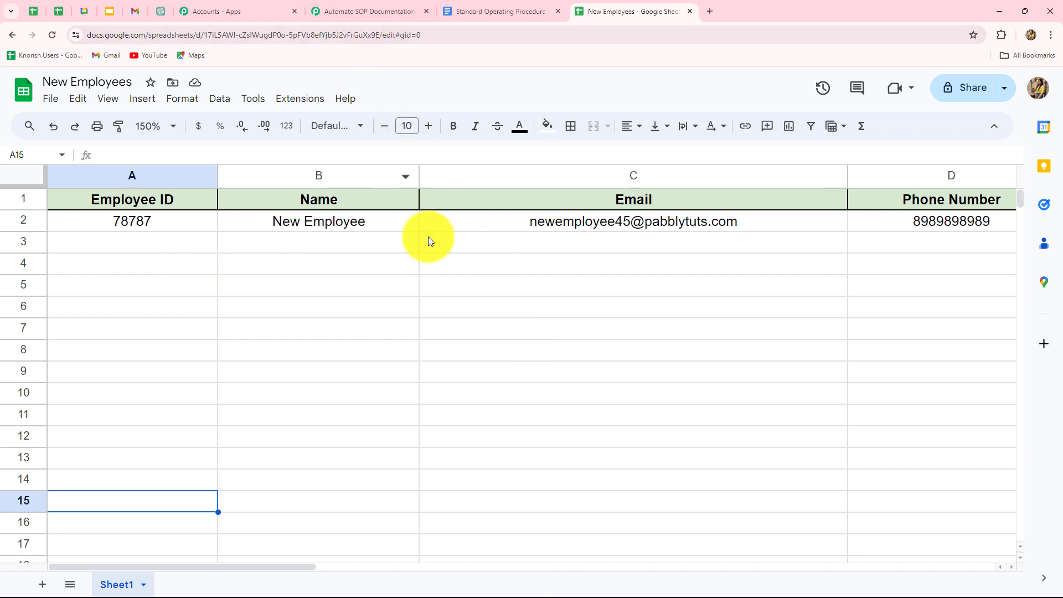
- In the Pabbly Connect workflow, set the action step's app to Gmail with the Send Email event
click(327, 12)
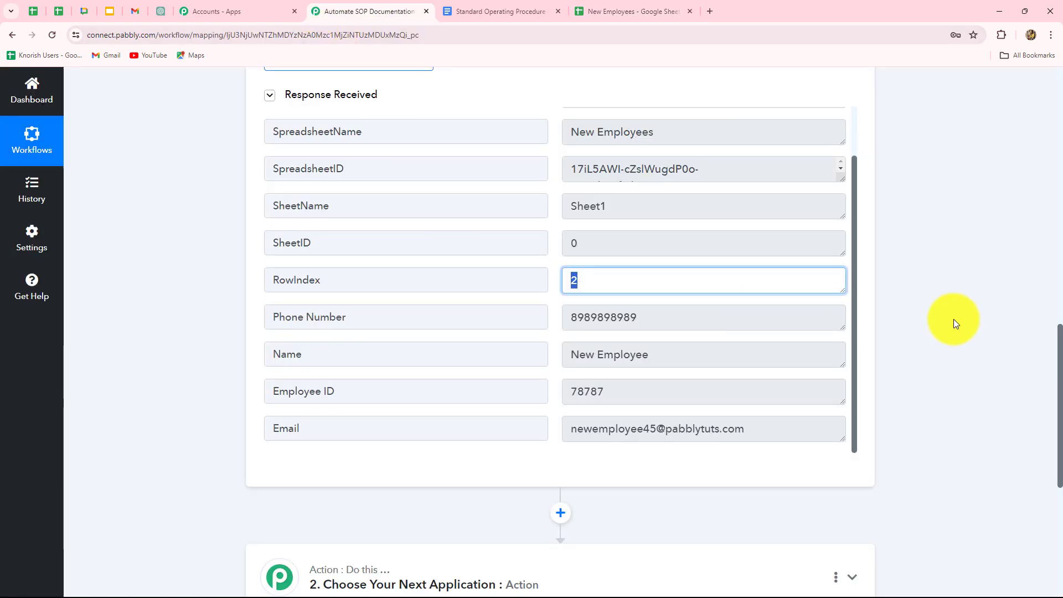
scroll(1010, 347, down, 6)
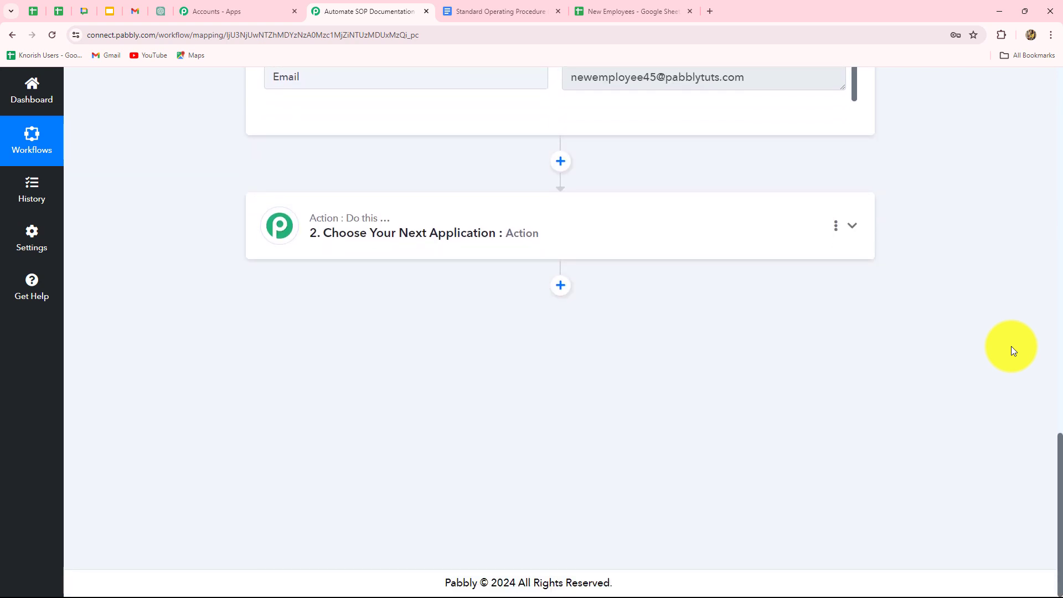
scroll(1011, 346, up, 7)
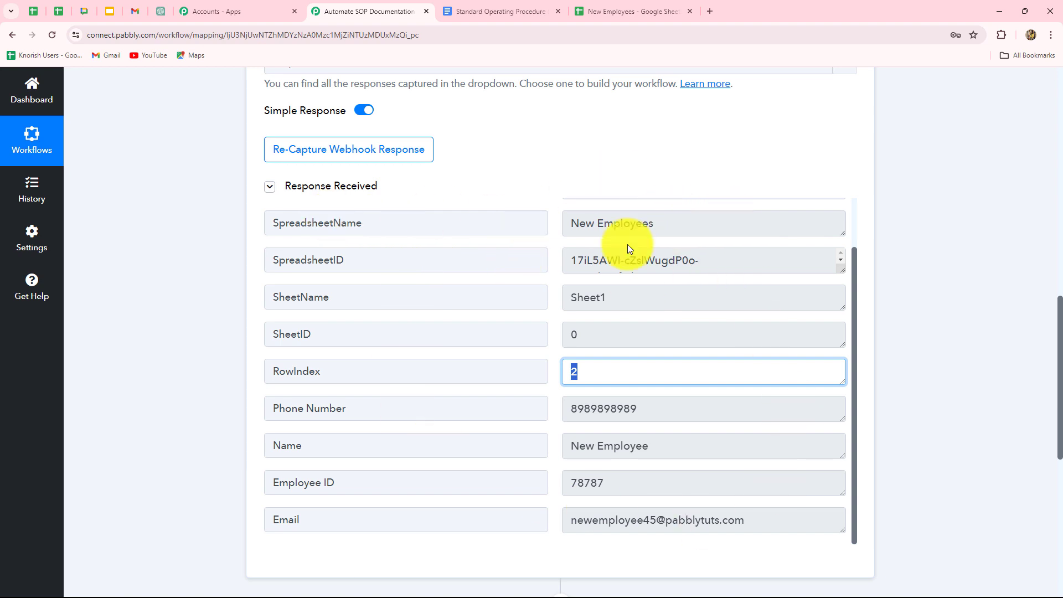
scroll(1015, 349, down, 7)
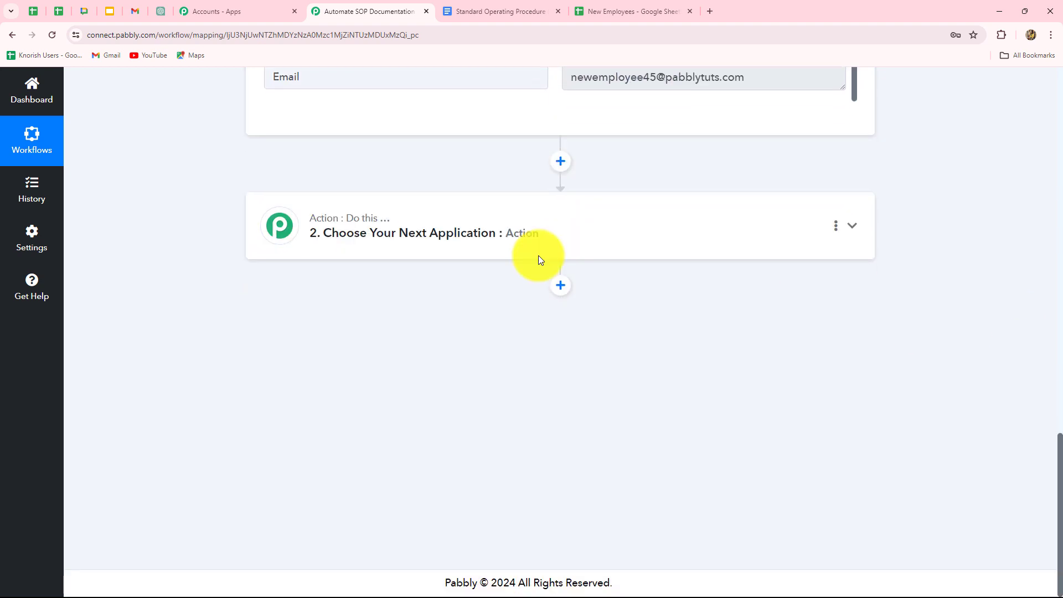
click(492, 253)
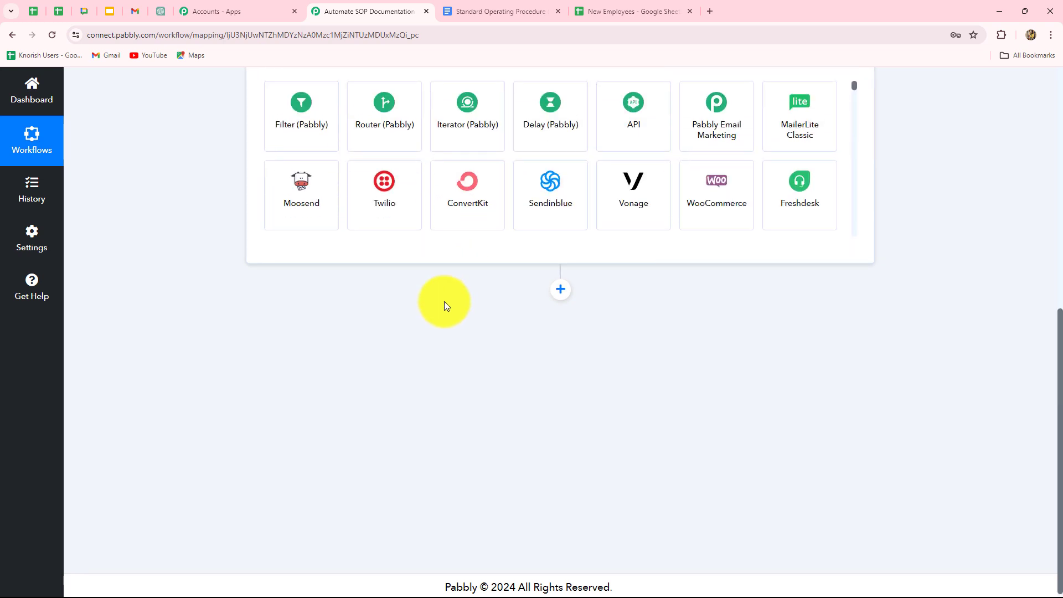
click(339, 309)
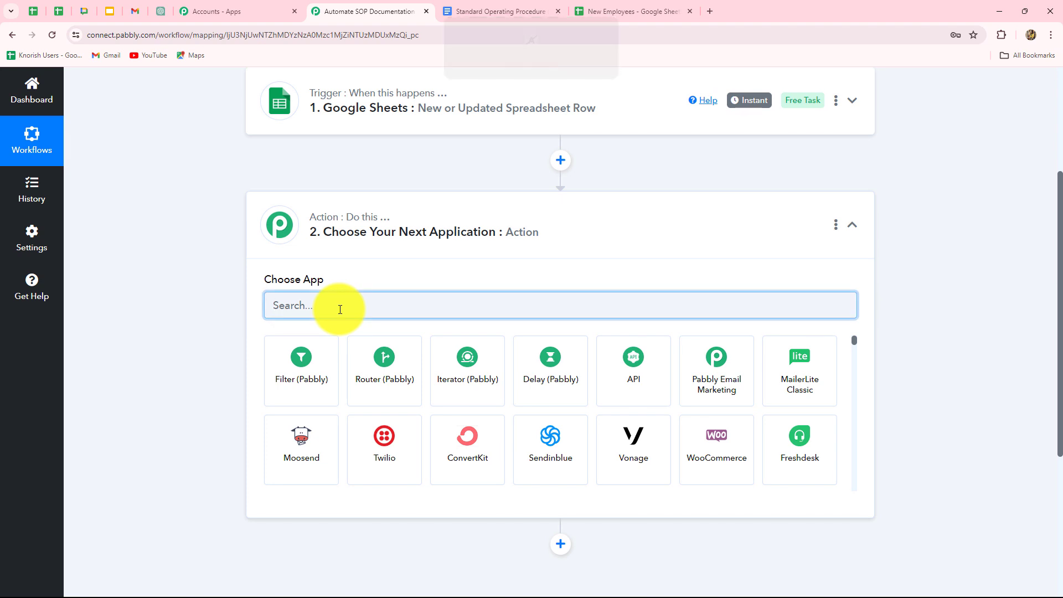
text(Gmail)
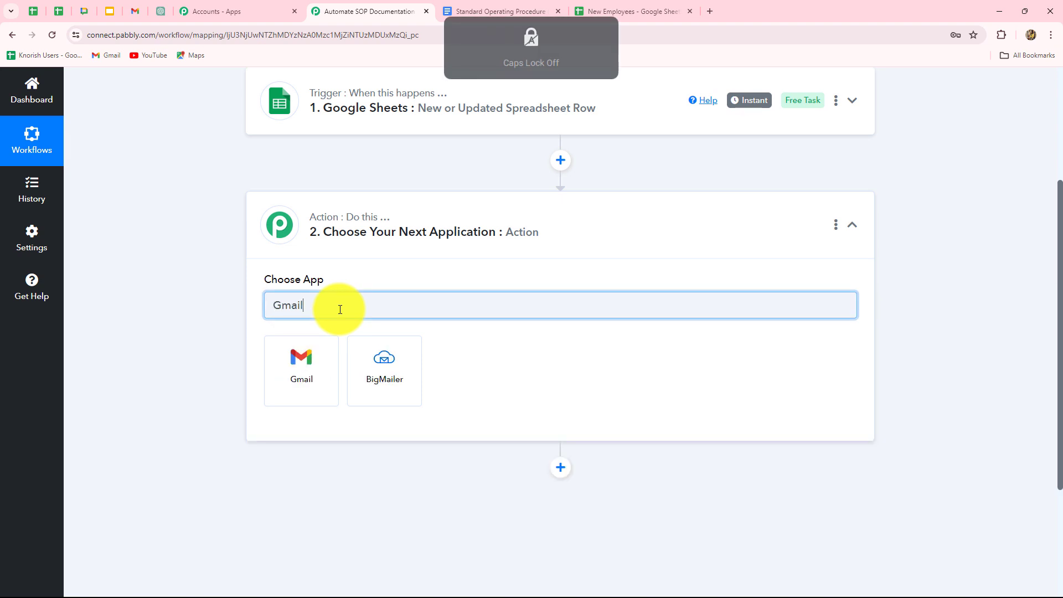
click(330, 372)
click(331, 368)
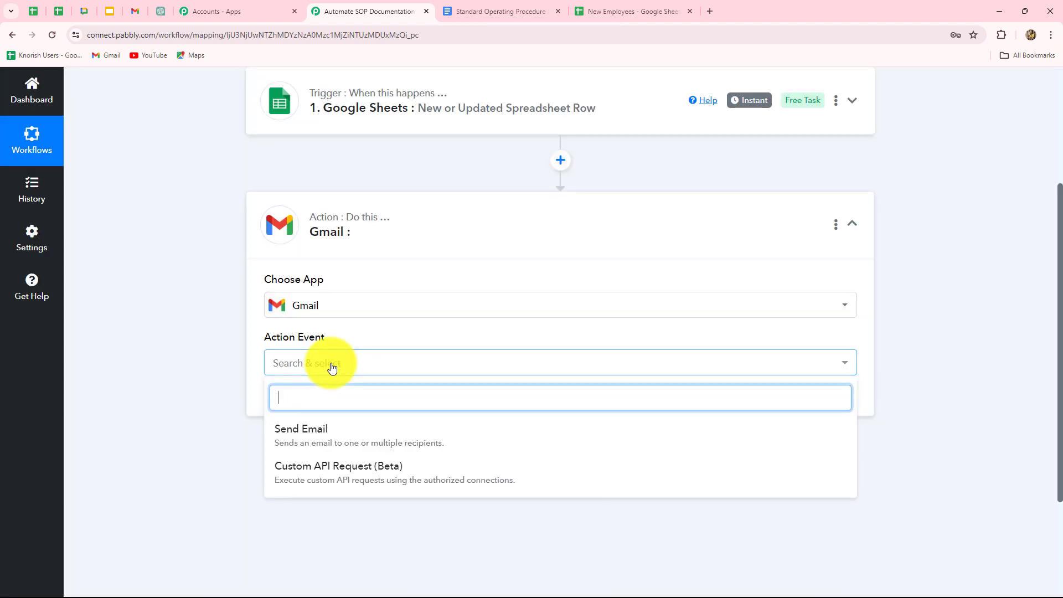
click(313, 427)
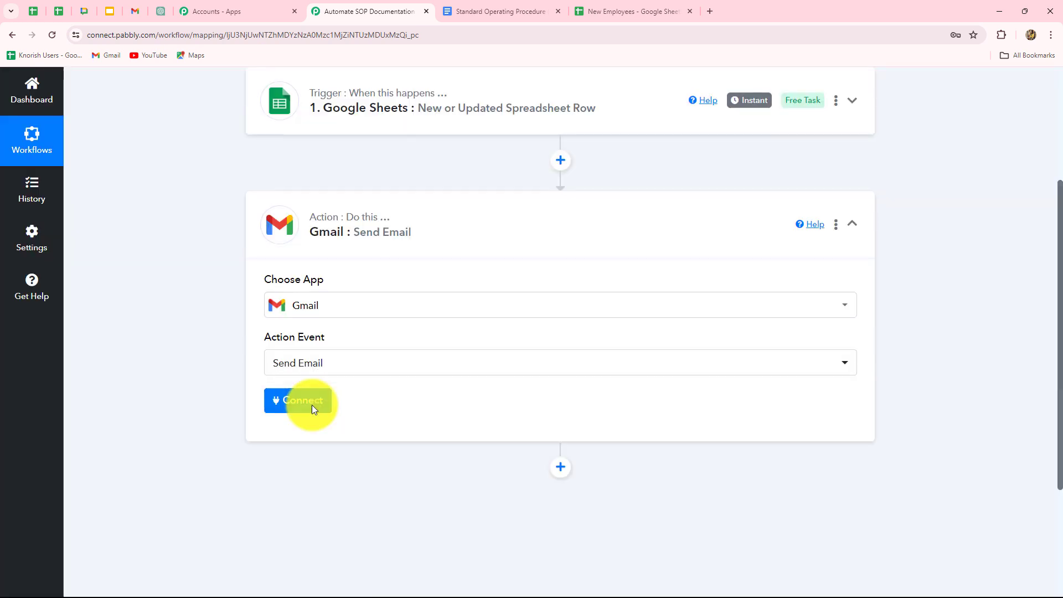
- Connect the Gmail action through the existing Gmail #31 connection and save it
click(312, 406)
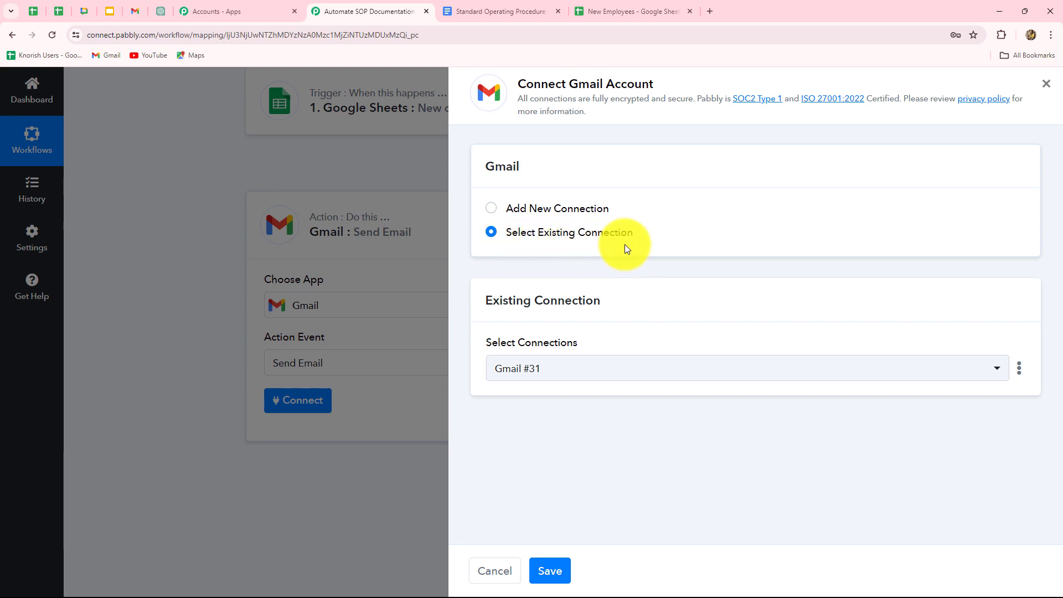
click(492, 213)
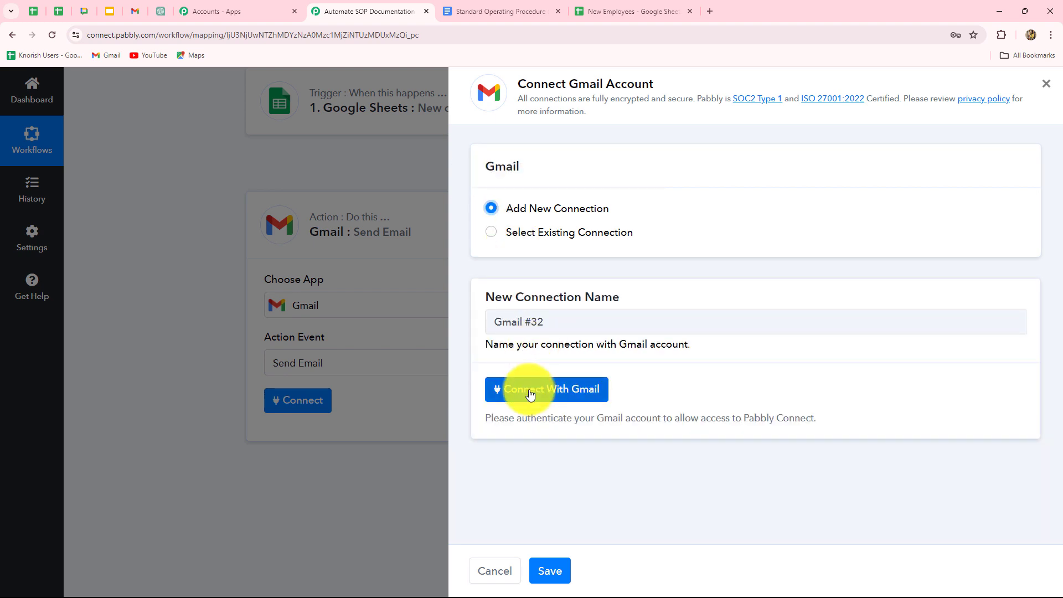
click(593, 395)
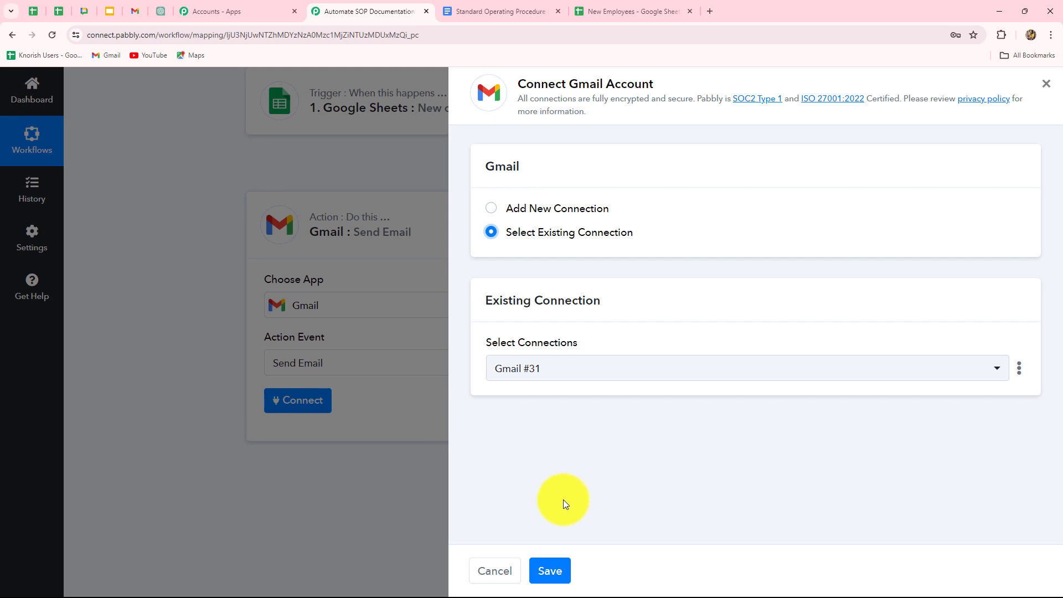
click(548, 570)
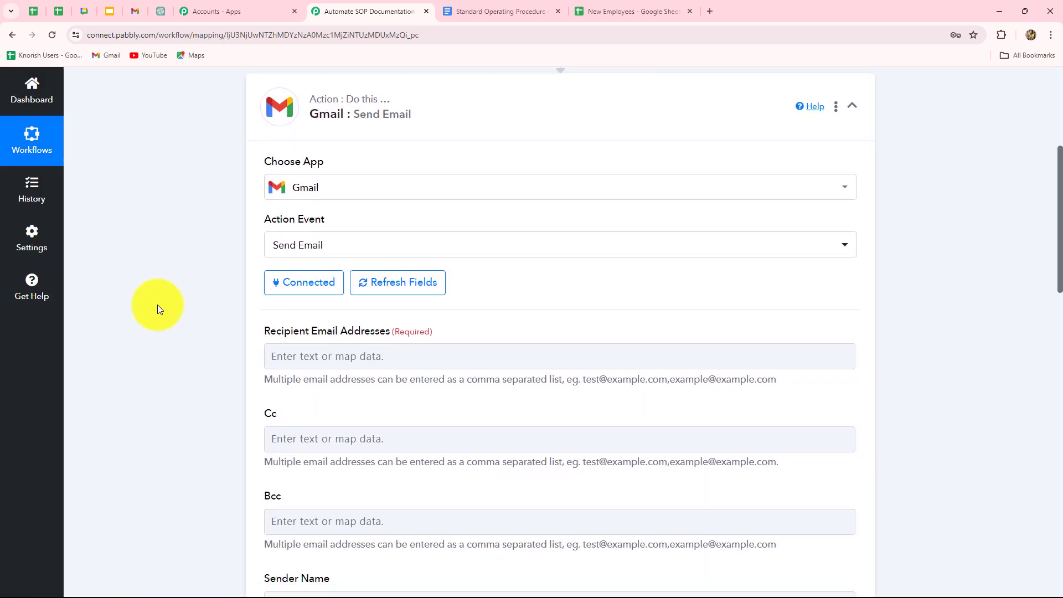
- Map the Email value from the Google Sheets trigger into the Gmail action's Recipient Email Addresses
scroll(159, 308, down, 5)
scroll(158, 309, down, 2)
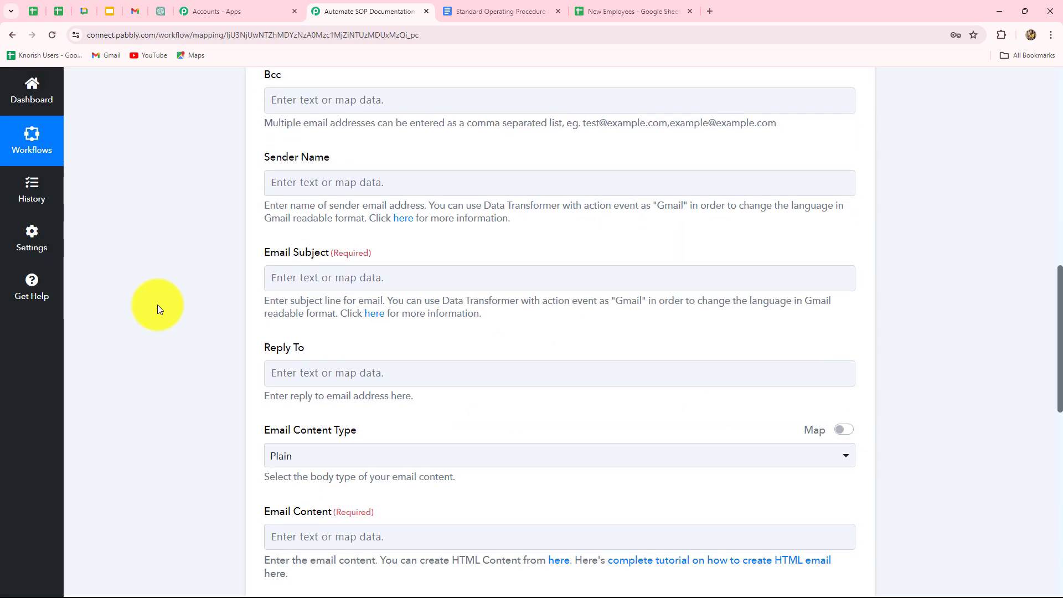
scroll(159, 308, down, 6)
scroll(159, 309, up, 4)
scroll(158, 309, up, 9)
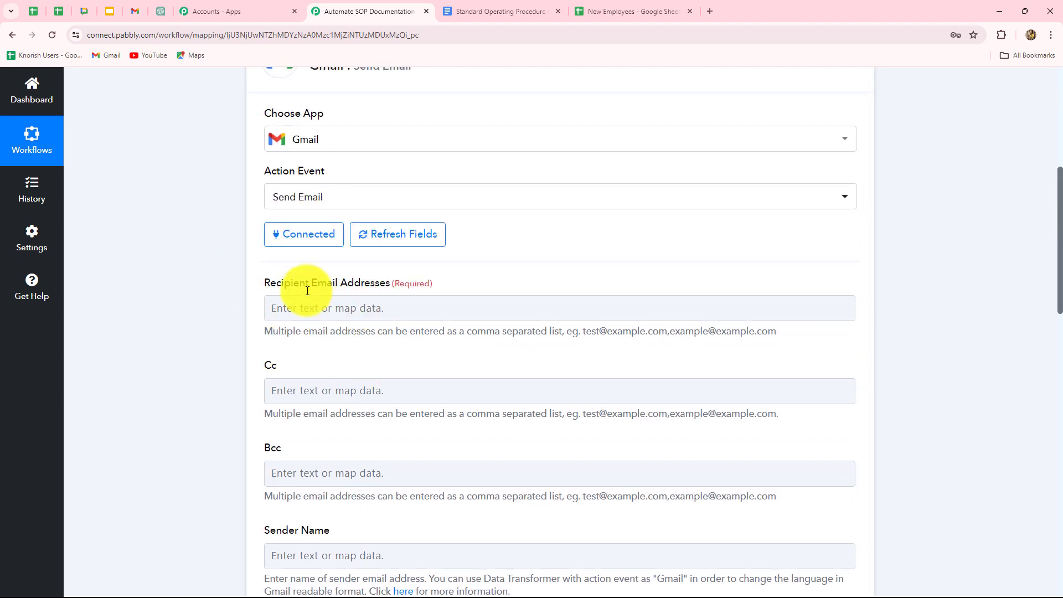
scroll(395, 292, down, 1)
click(399, 250)
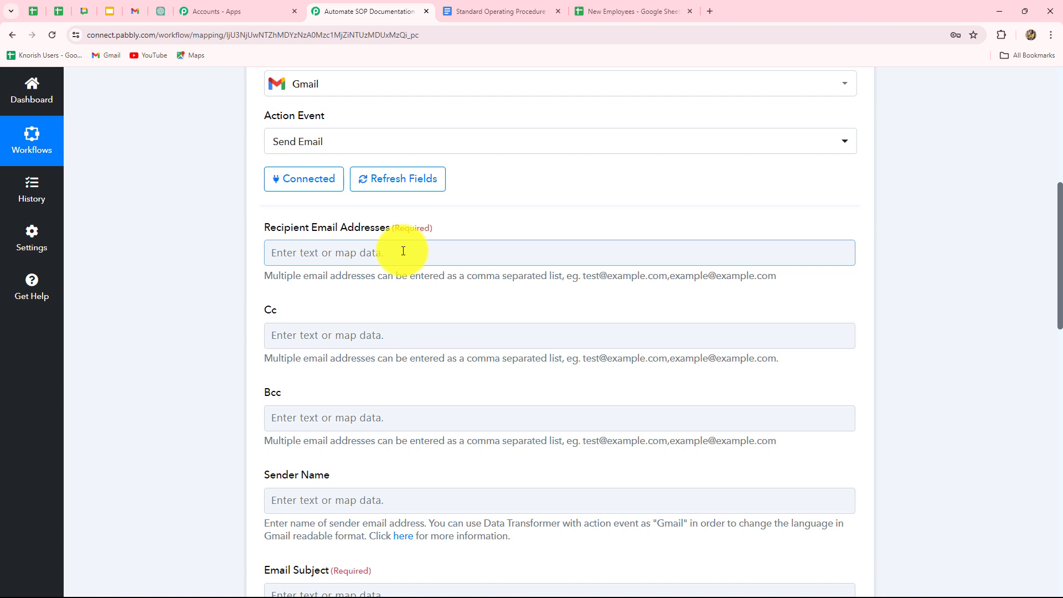
click(403, 250)
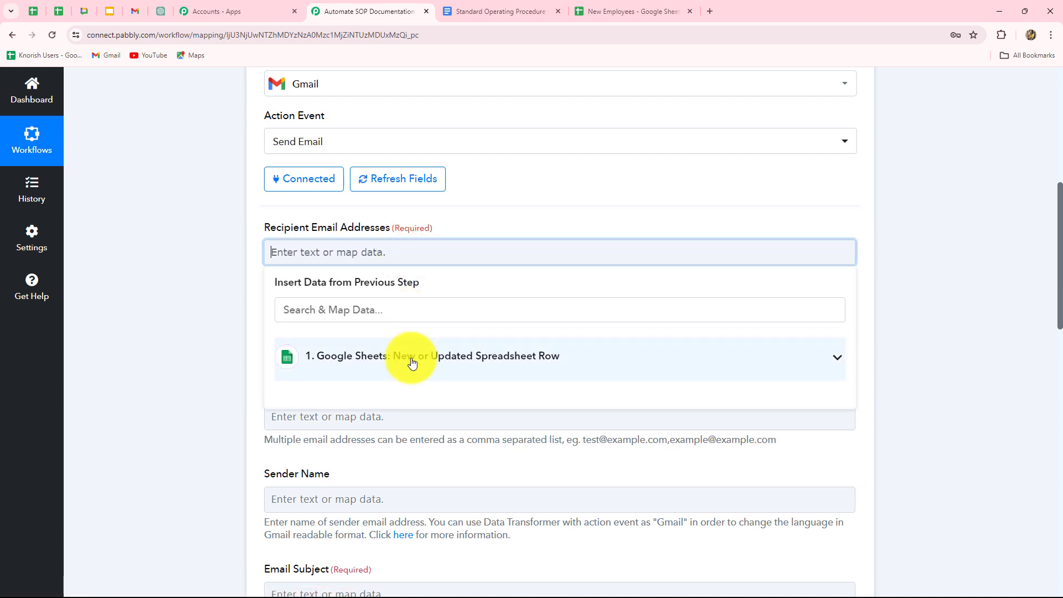
click(413, 362)
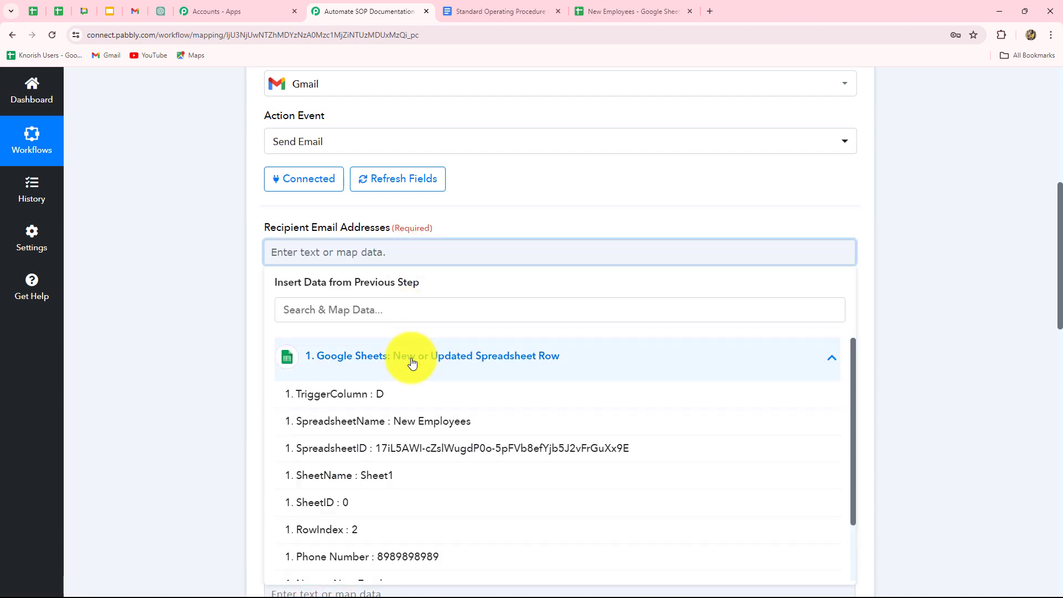
scroll(430, 480, down, 3)
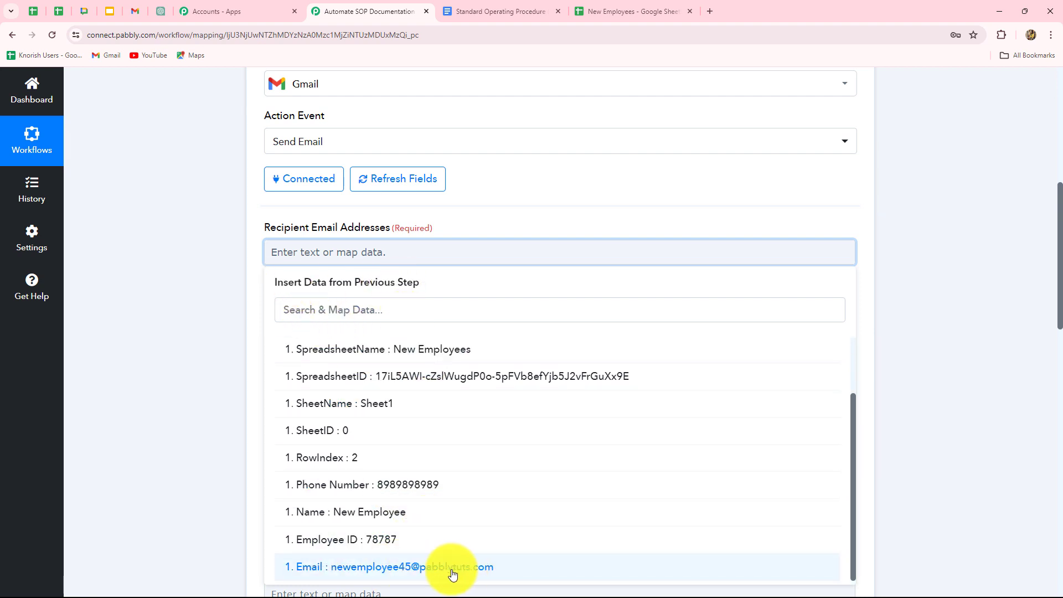
click(391, 566)
click(929, 416)
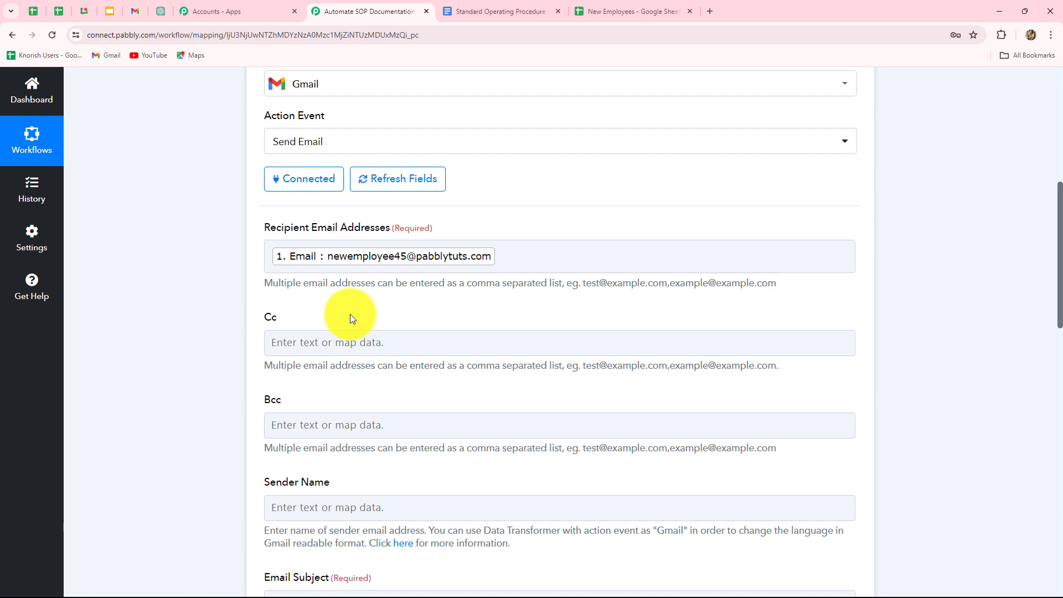
- Set the Gmail action's Sender Name to "Sparkle Evenings Pvt. Ltd."
scroll(349, 318, down, 5)
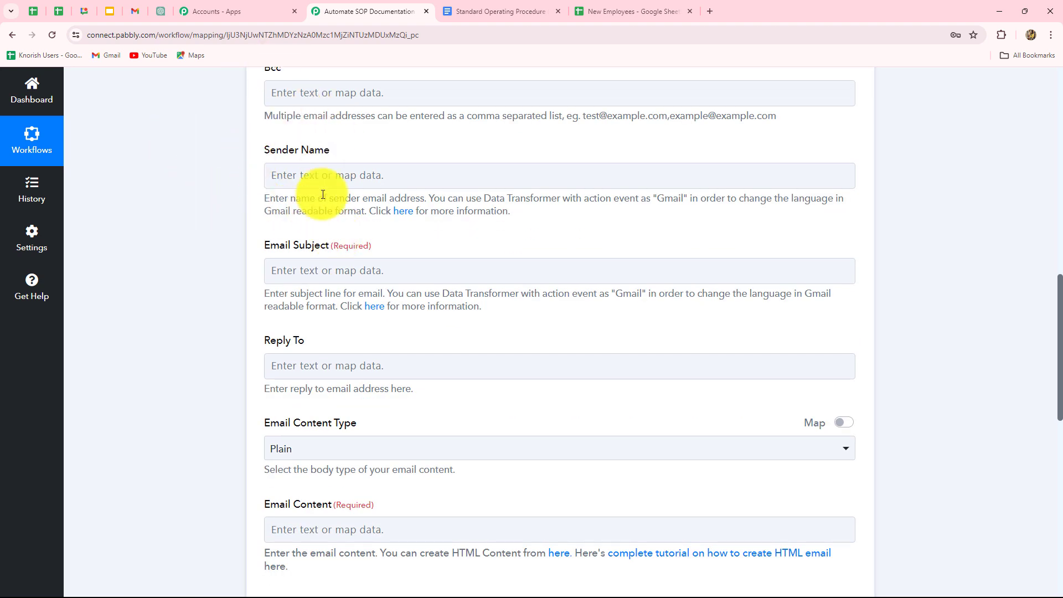
click(322, 176)
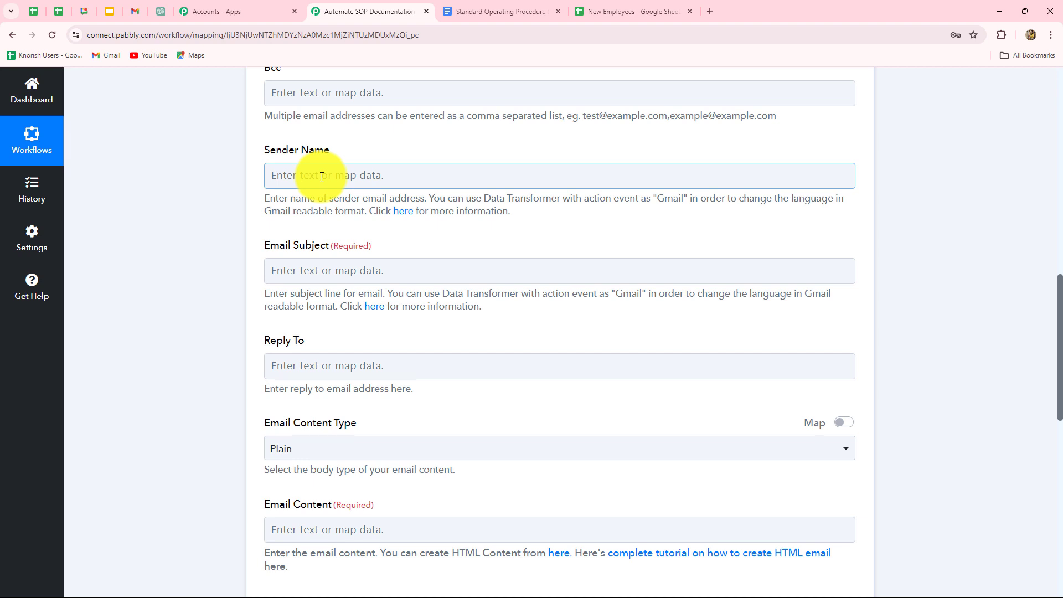
click(322, 176)
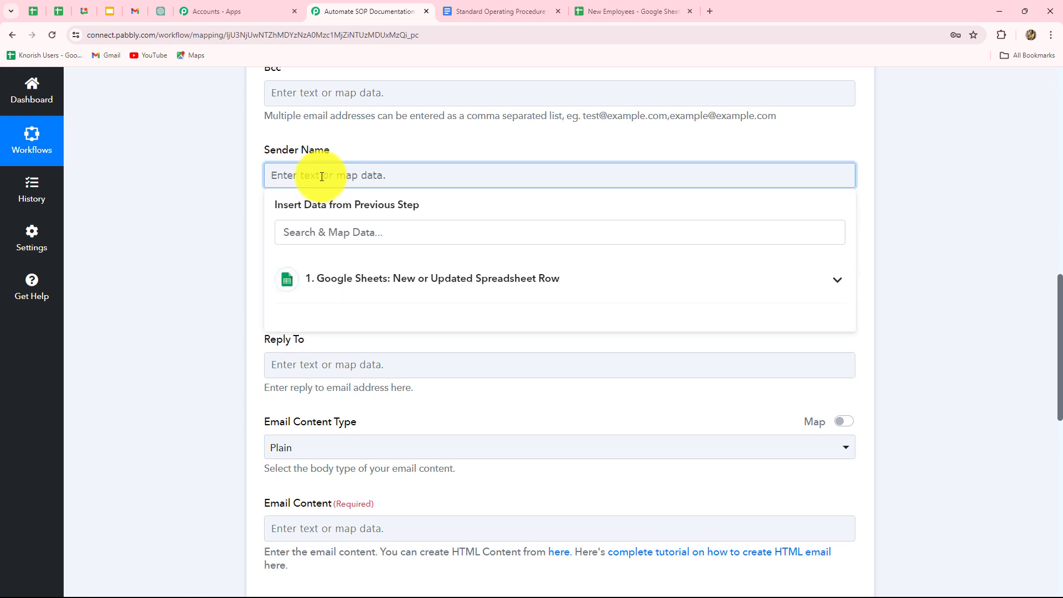
text(Sparkle Evenings Pvt. Ltd.)
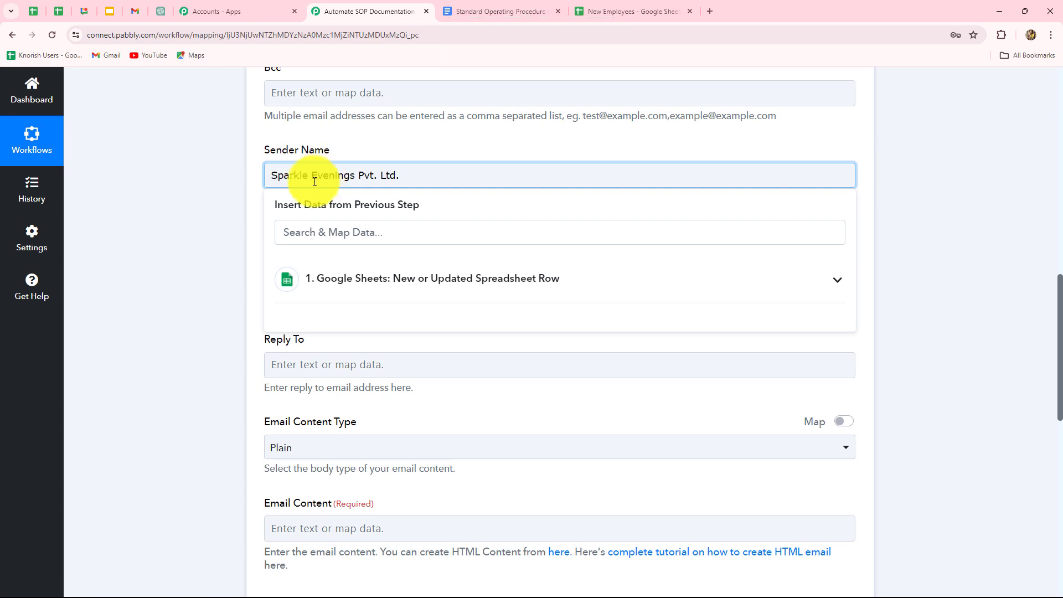
click(141, 291)
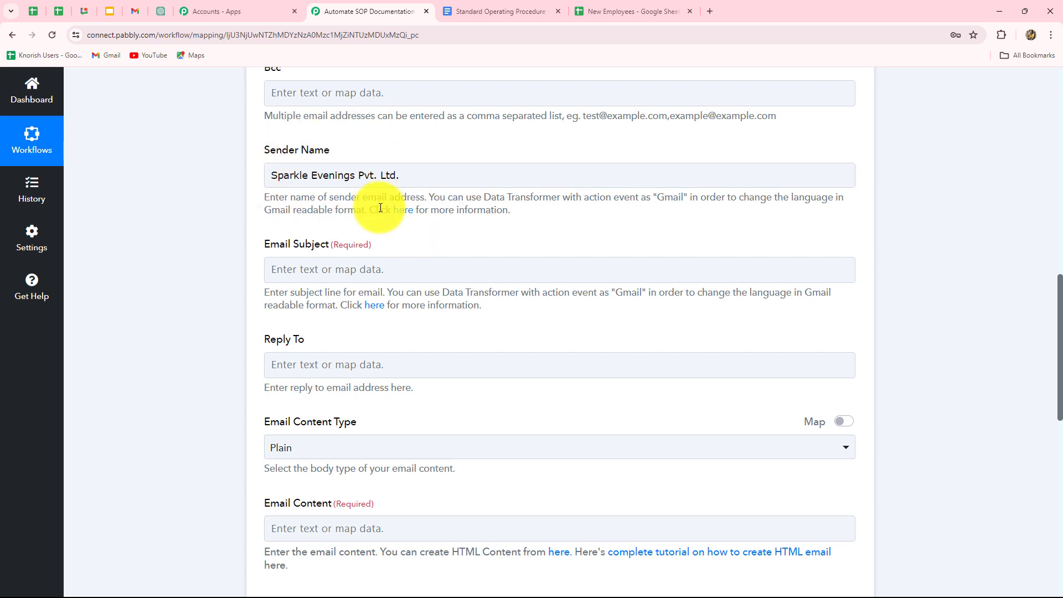
- Set the Email Subject to "Standard Operating Procedure For Sparkle Evenings"
scroll(420, 207, down, 3)
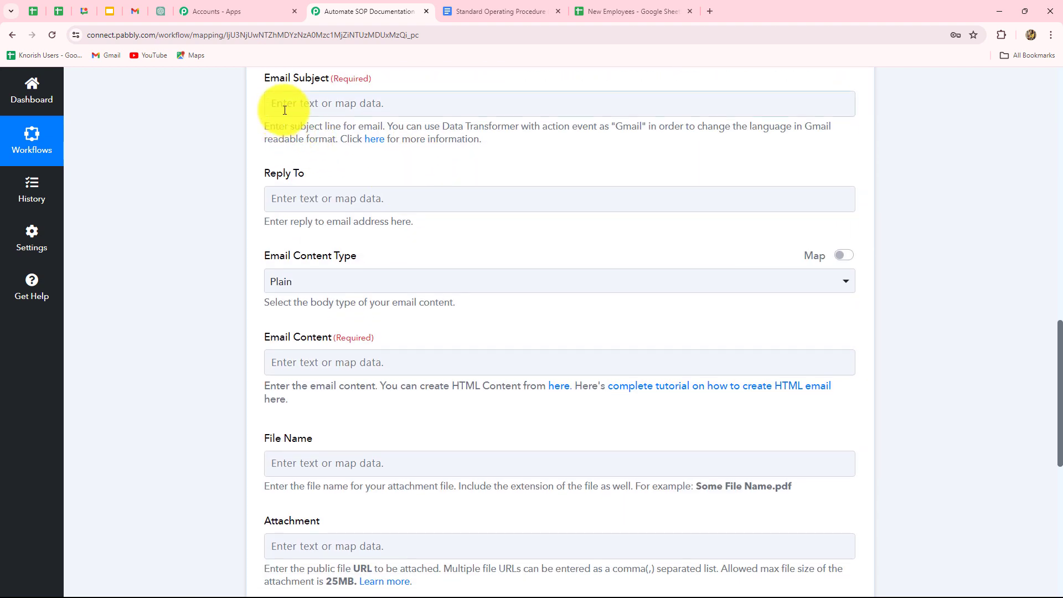
click(349, 105)
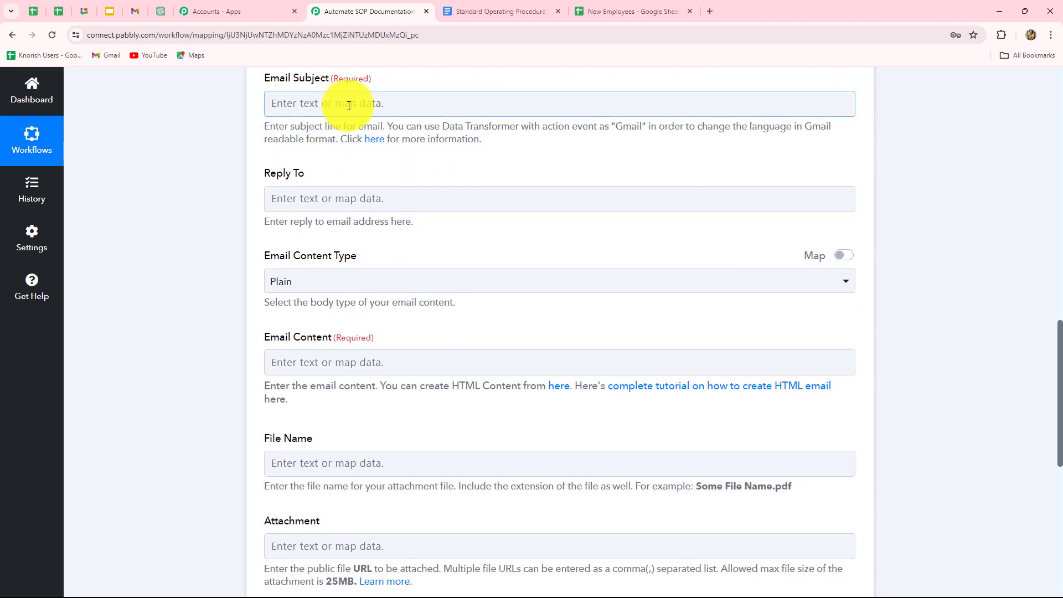
click(319, 105)
text(Standard Operating Procedure For Sparkle Evenings)
click(142, 237)
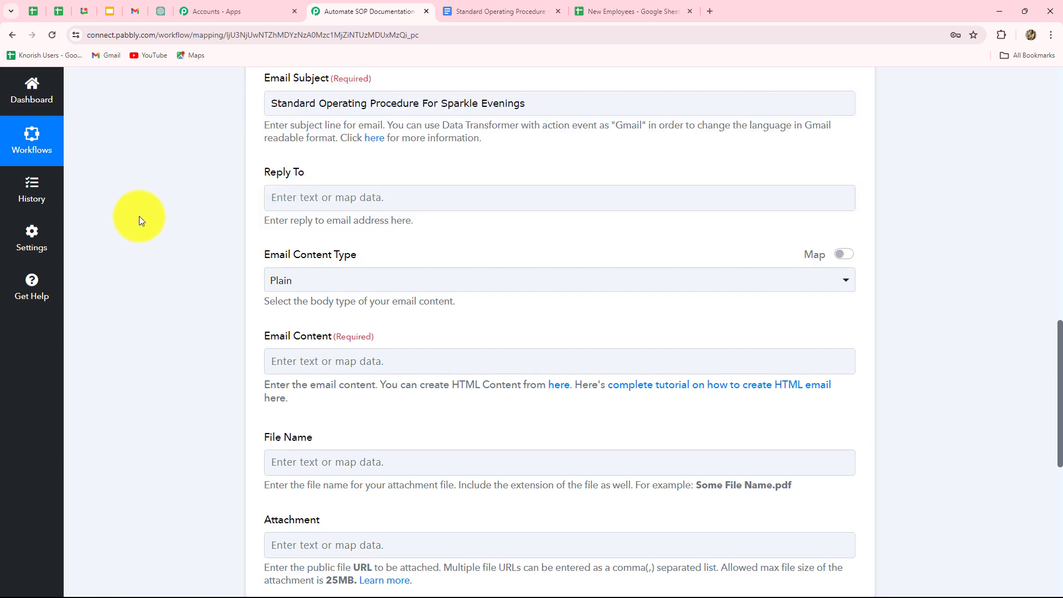
- Fill the Email Content with "Dear," plus the mapped Name value, followed by the prepared SOP welcome message from Sparkle Evenings HR
scroll(417, 224, down, 3)
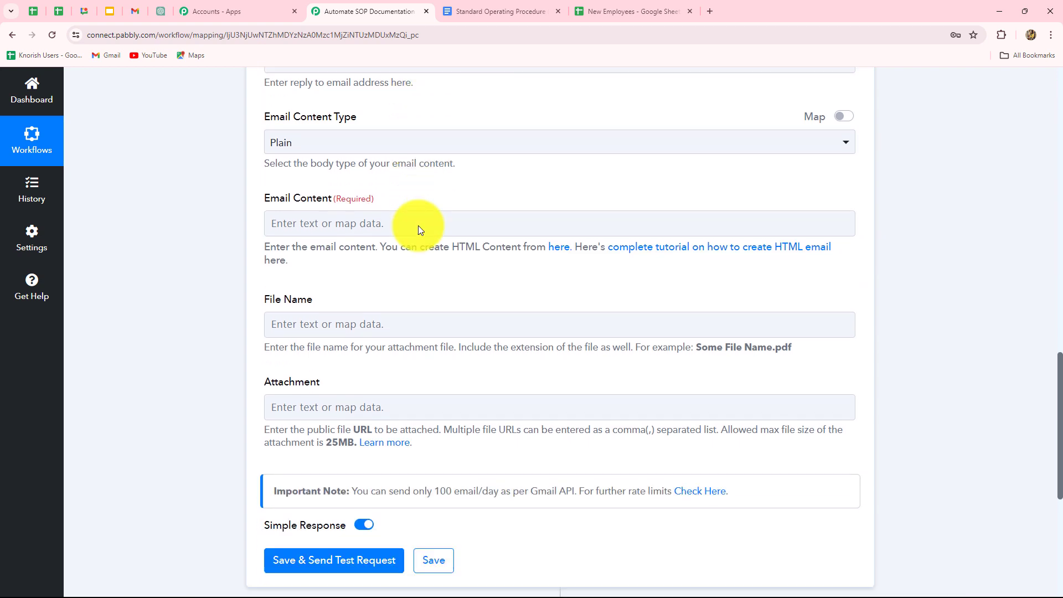
scroll(360, 268, up, 2)
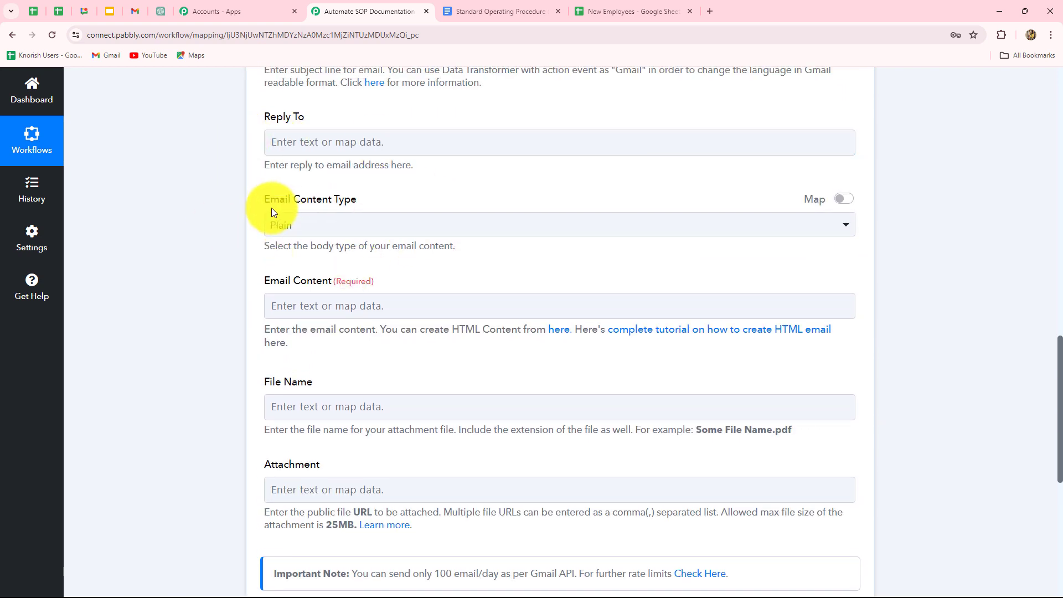
click(289, 311)
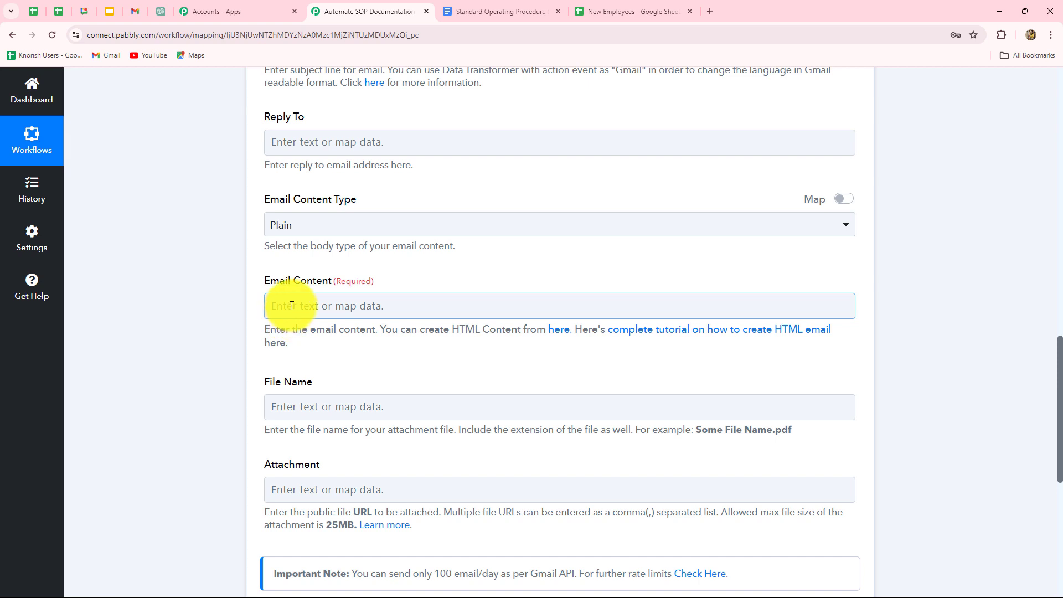
click(292, 305)
text(Dear,)
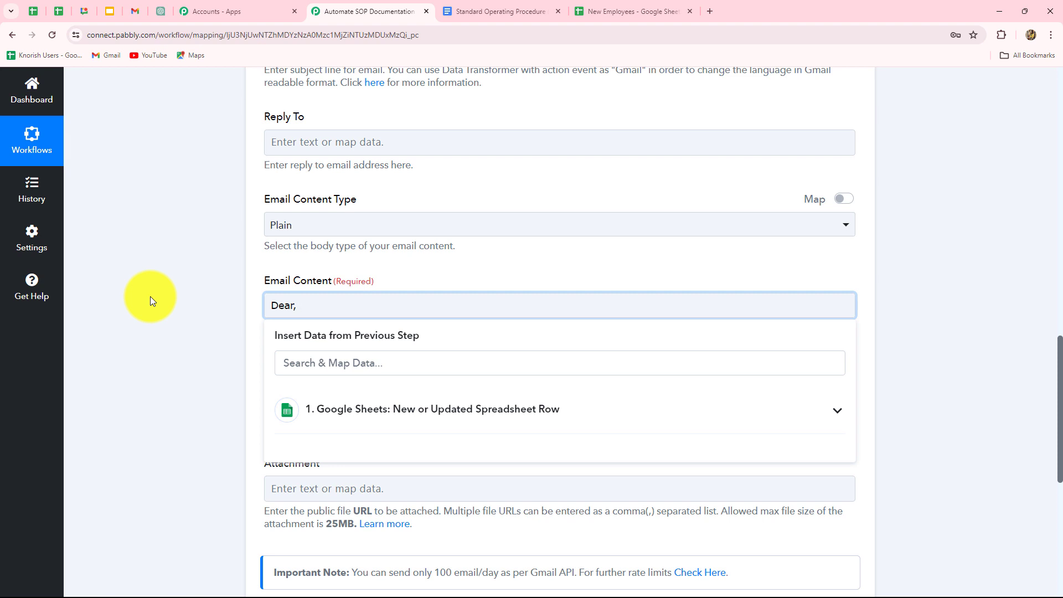
scroll(151, 296, down, 1)
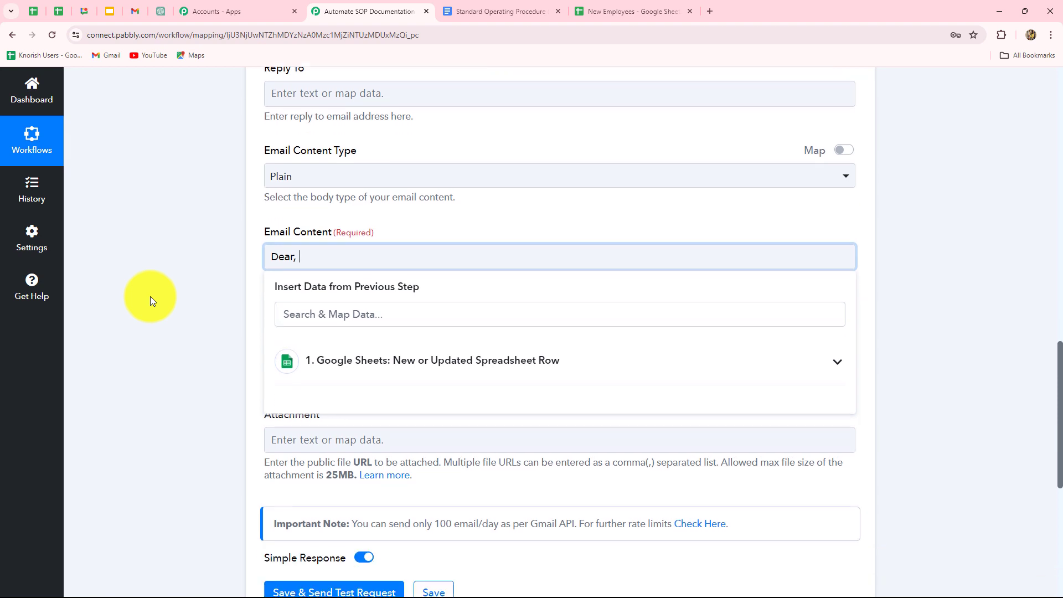
click(325, 355)
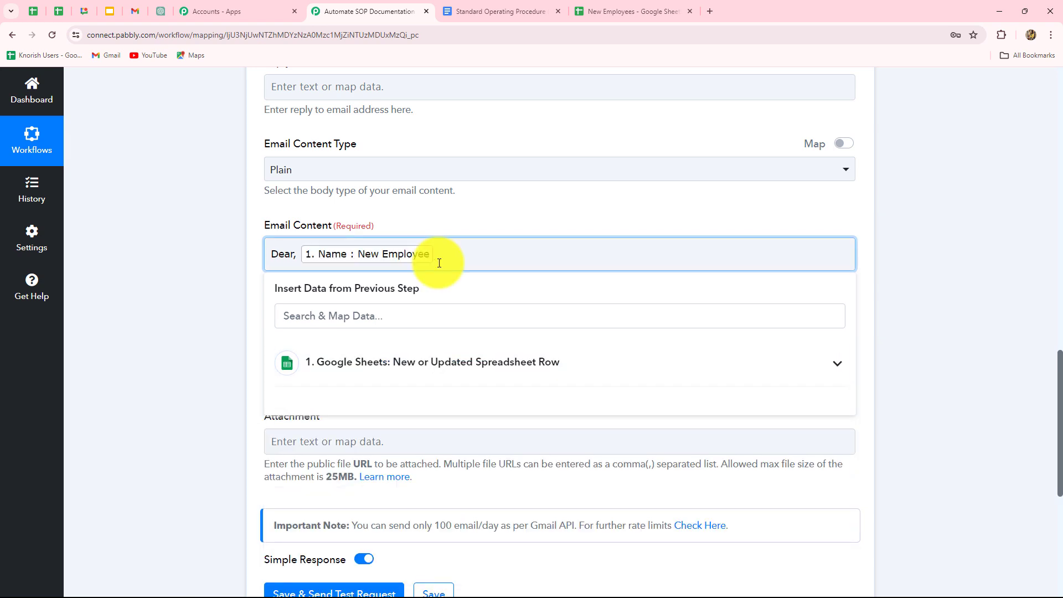
key(Return)
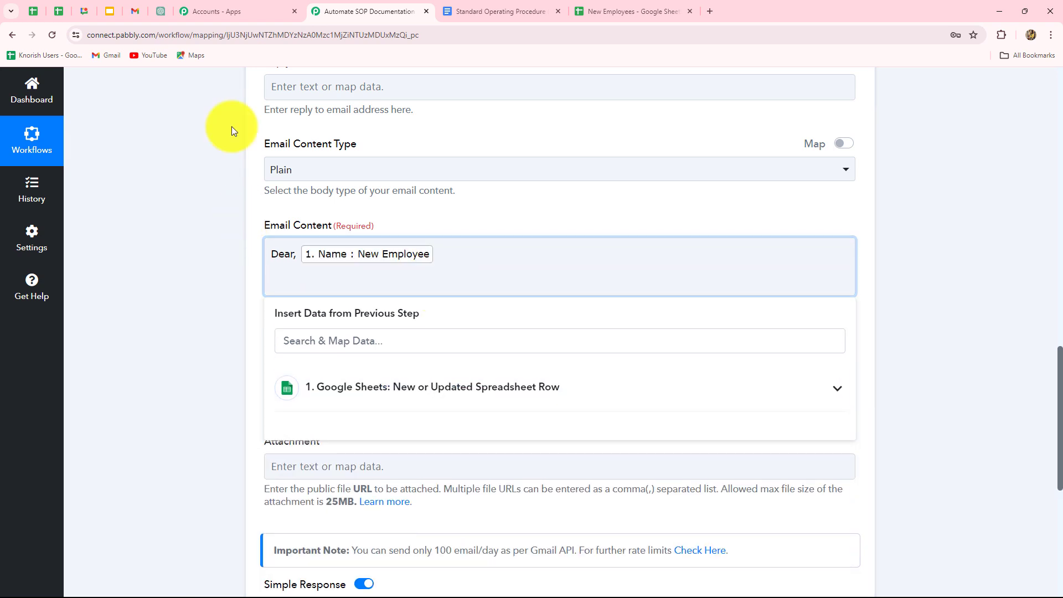
key(ctrl+v)
- Copy "Standard Operating Procedure" from the SOP Google Doc's title into the Gmail action's File Name
scroll(509, 348, down, 2)
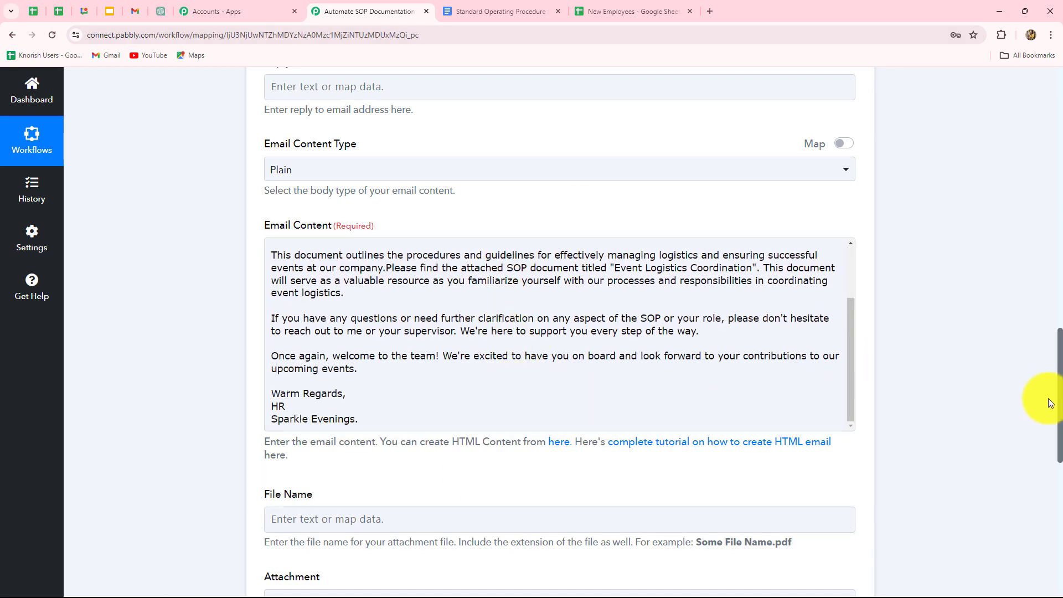
scroll(1048, 400, down, 4)
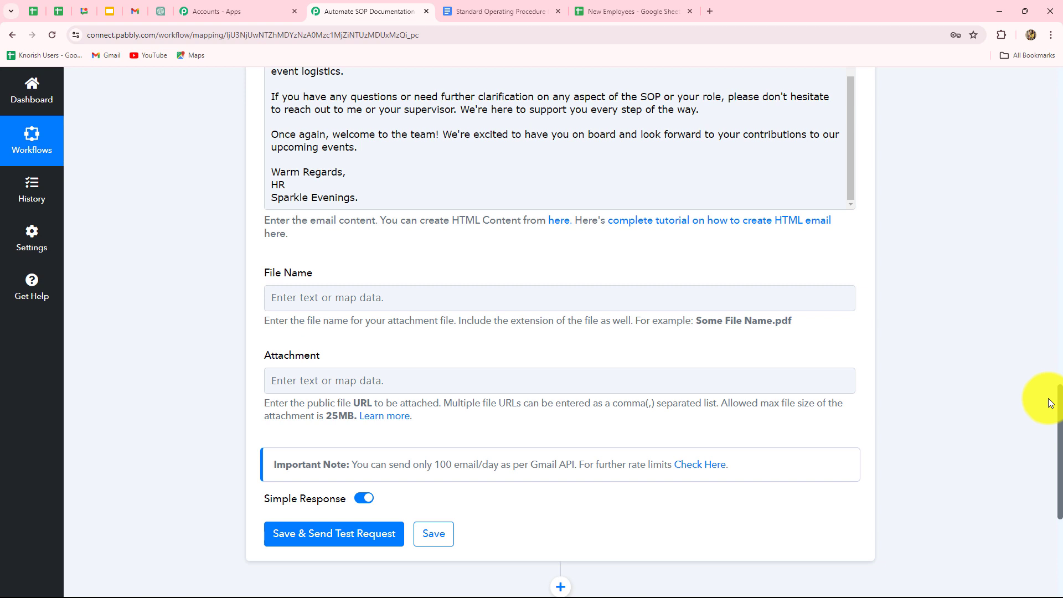
scroll(509, 437, down, 2)
scroll(512, 360, up, 1)
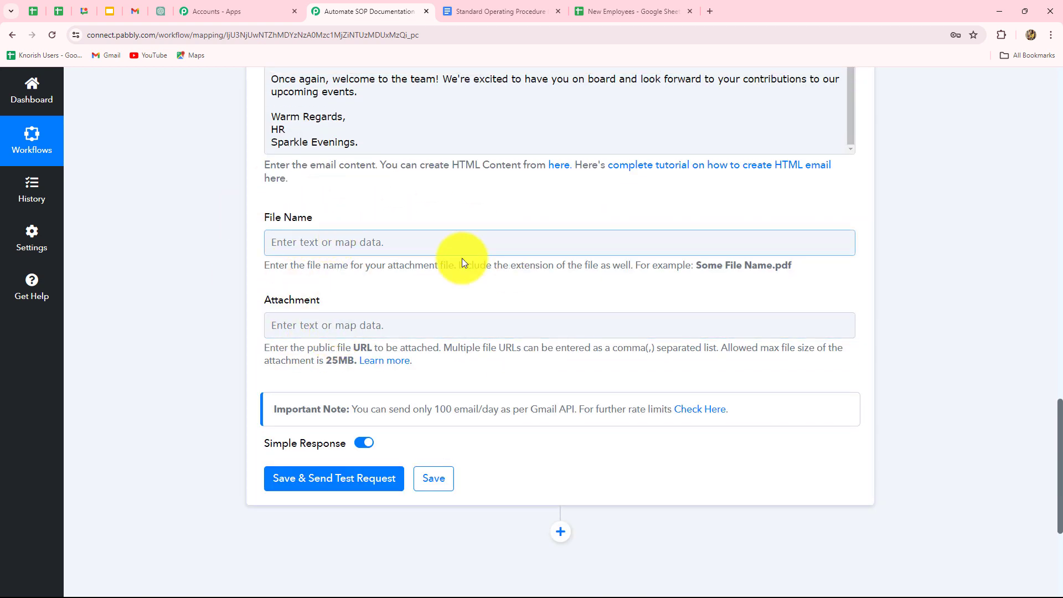
click(344, 247)
key(ctrl+Tab)
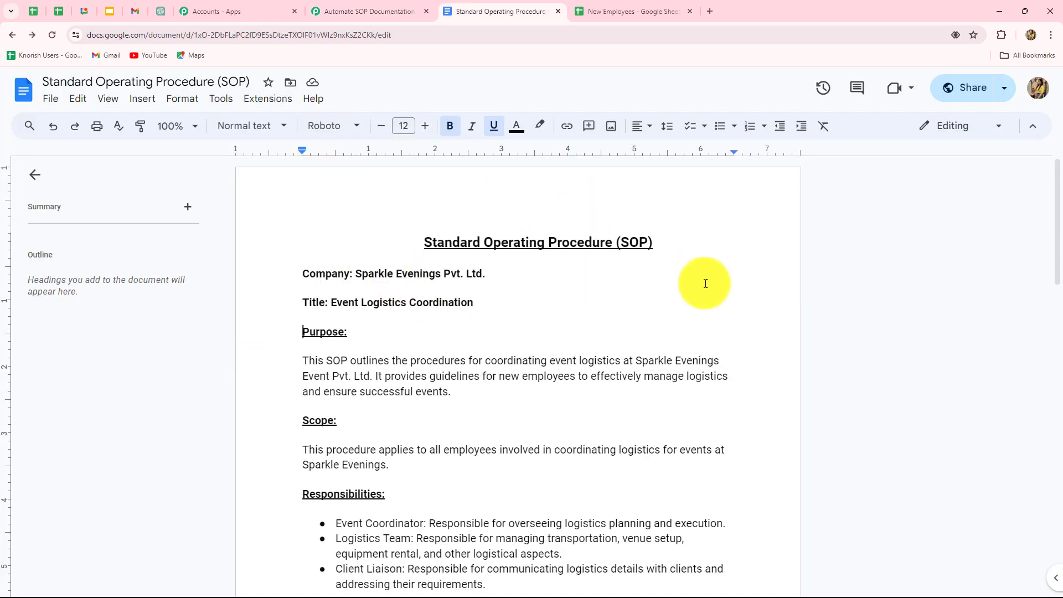
drag(214, 84, 36, 70)
key(ctrl+c)
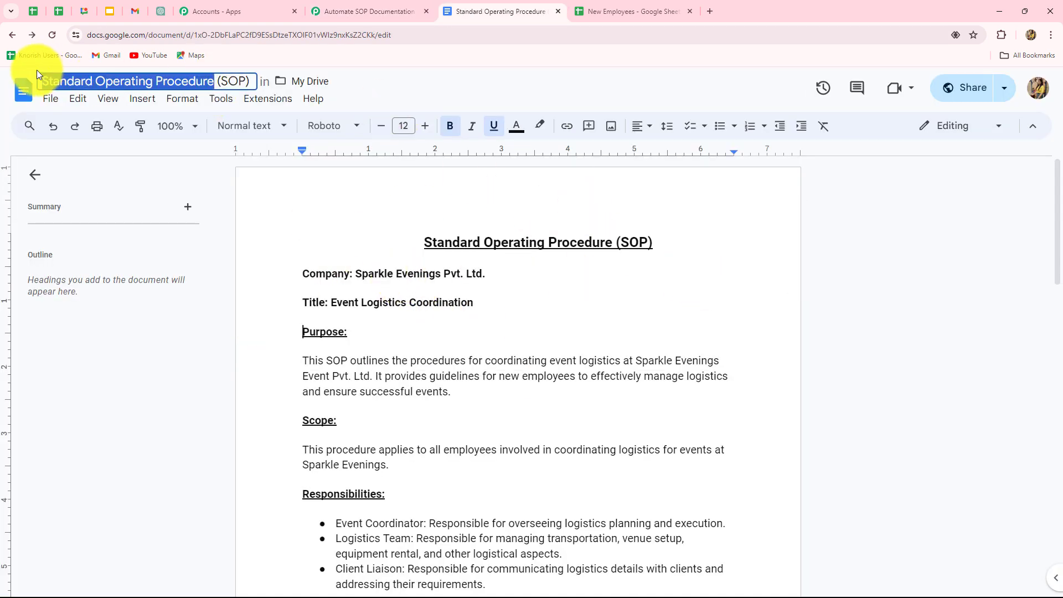
click(338, 11)
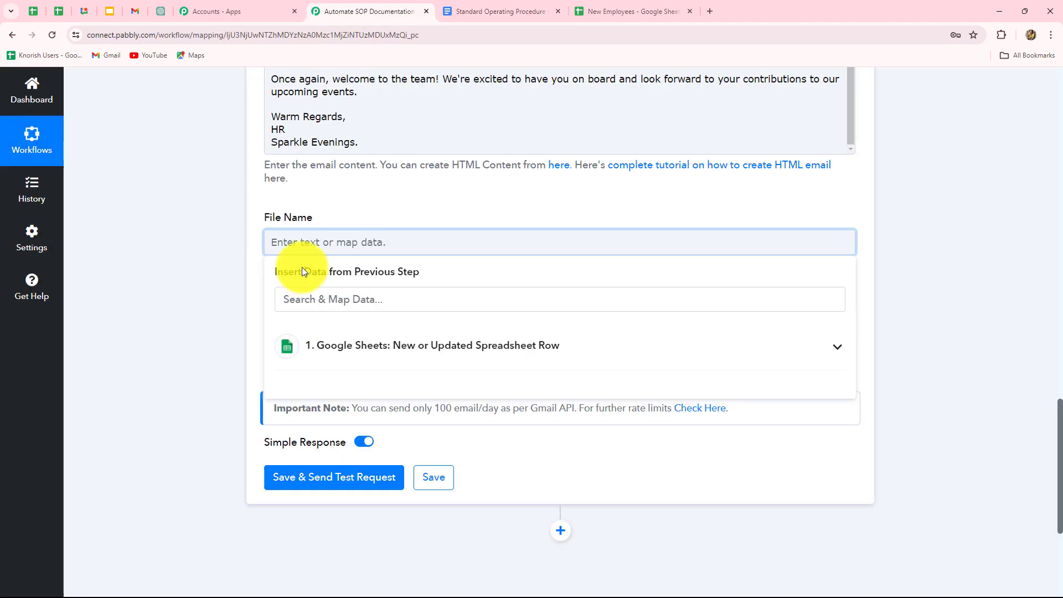
key(ctrl+v)
click(261, 305)
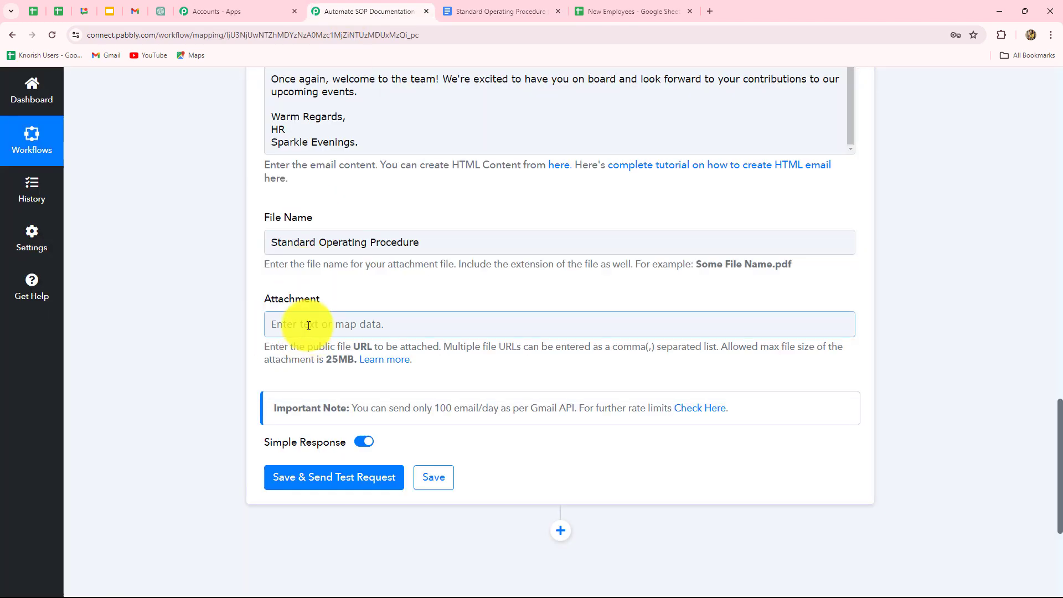
- Copy the SOP Google Doc's sharing link into the Gmail action's Attachment, then save the action and send a test request
click(308, 325)
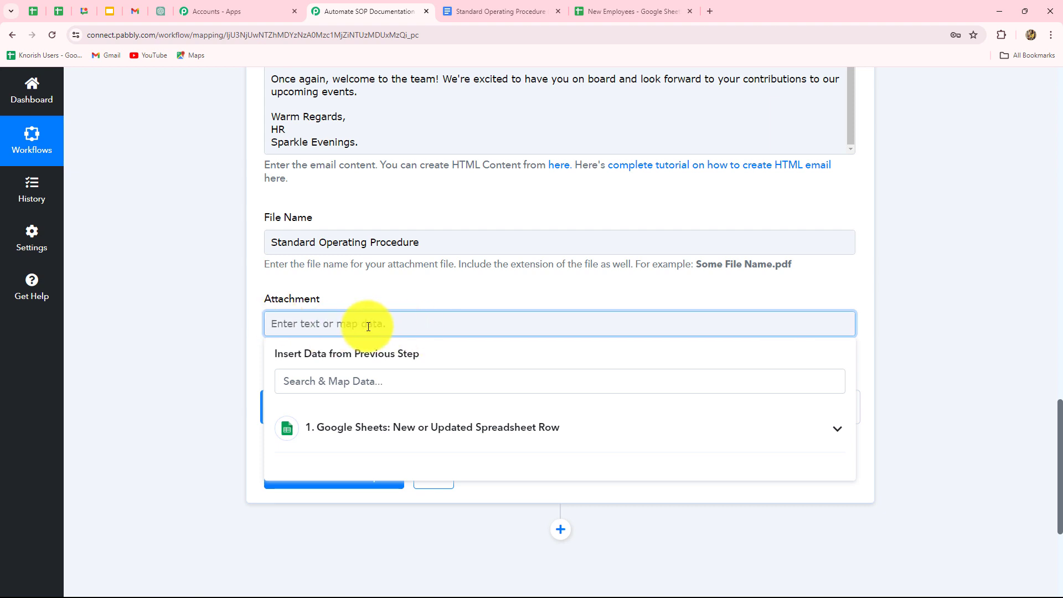
click(532, 8)
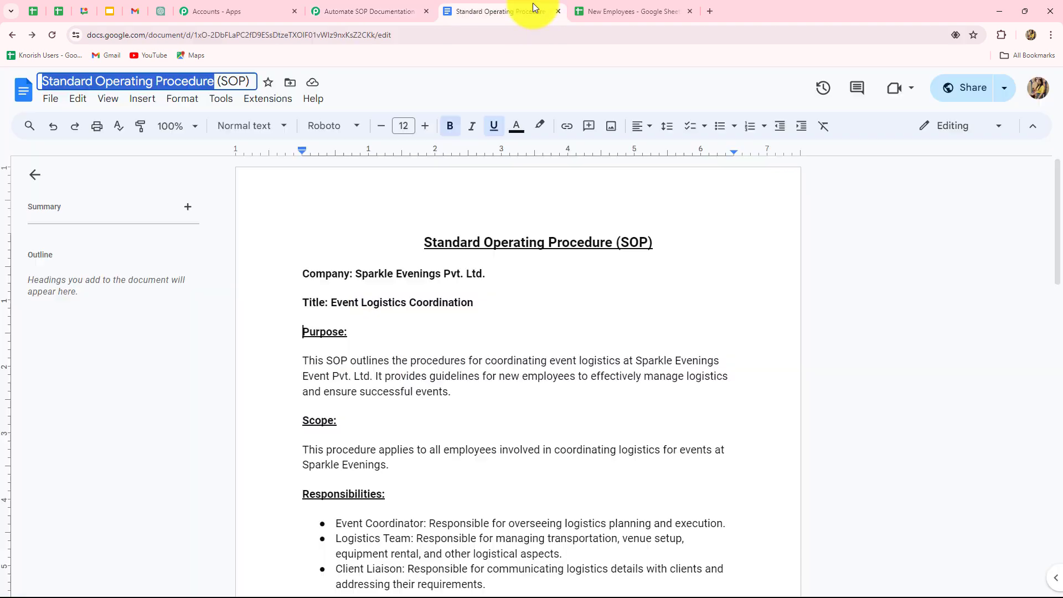
click(962, 93)
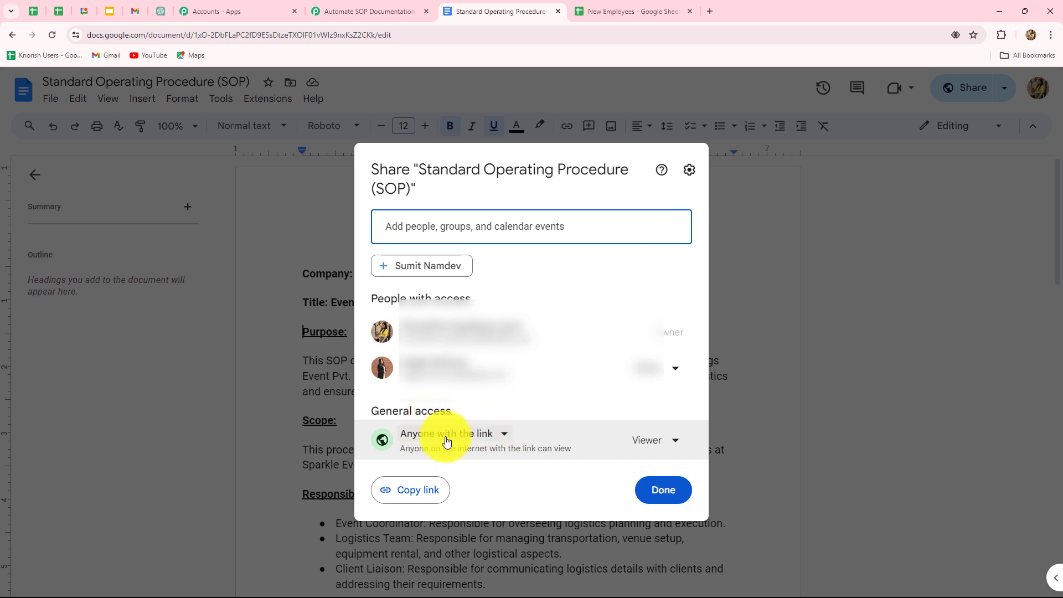
click(431, 491)
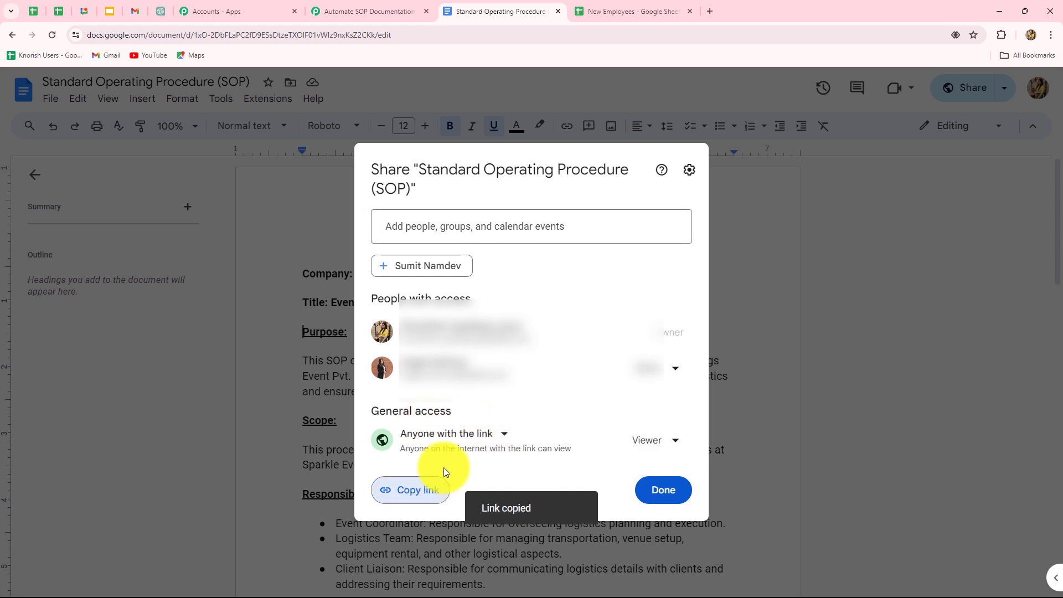
click(402, 6)
click(363, 326)
key(ctrl+v)
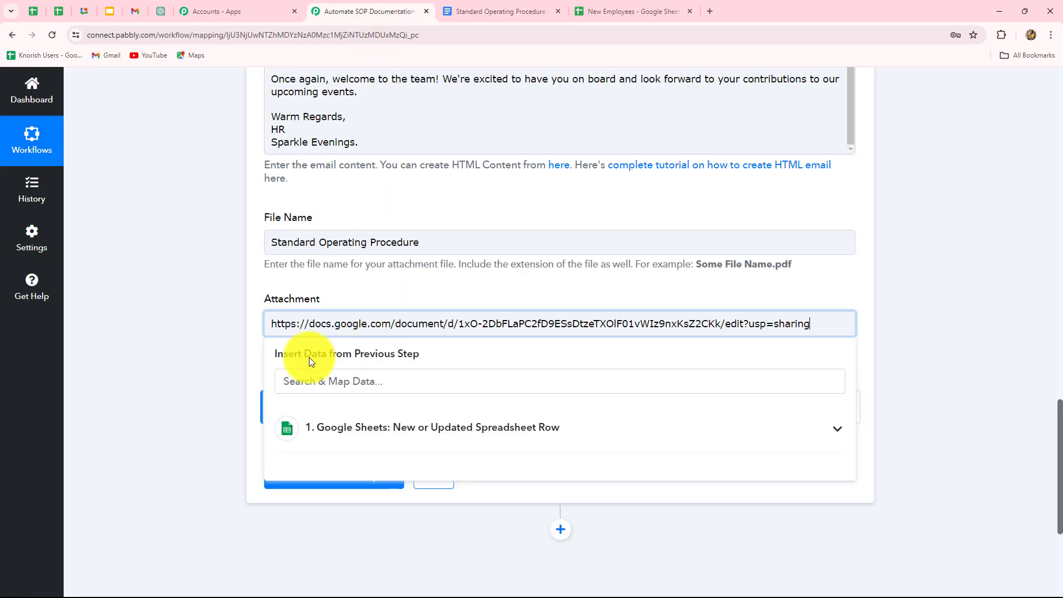
click(294, 399)
click(347, 476)
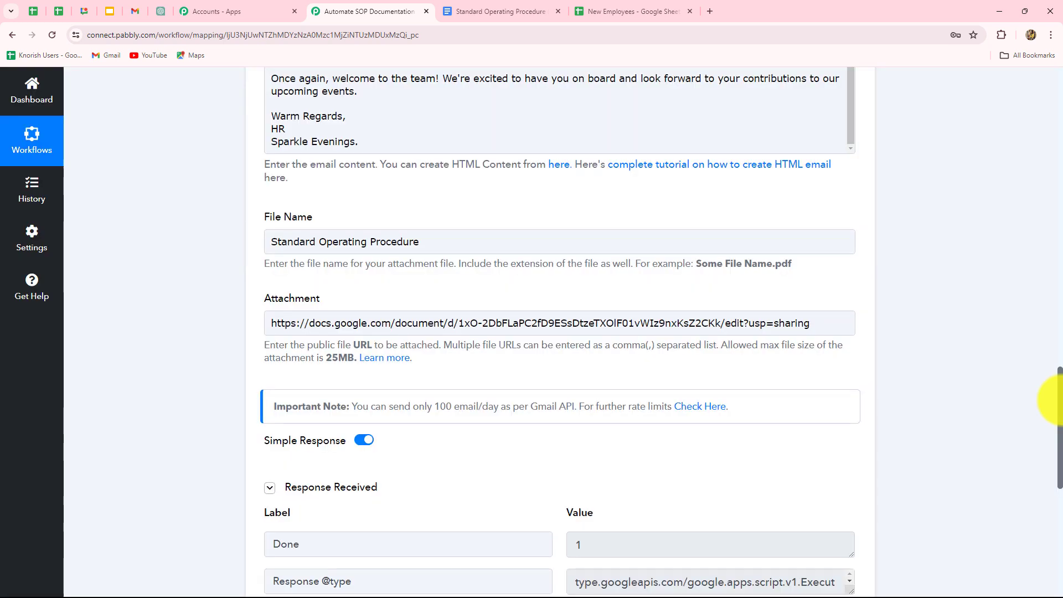
- Check the test response's result status, then read the received SOP email in Gmail down to its attachment
drag(1061, 400, 1061, 463)
drag(614, 347, 529, 347)
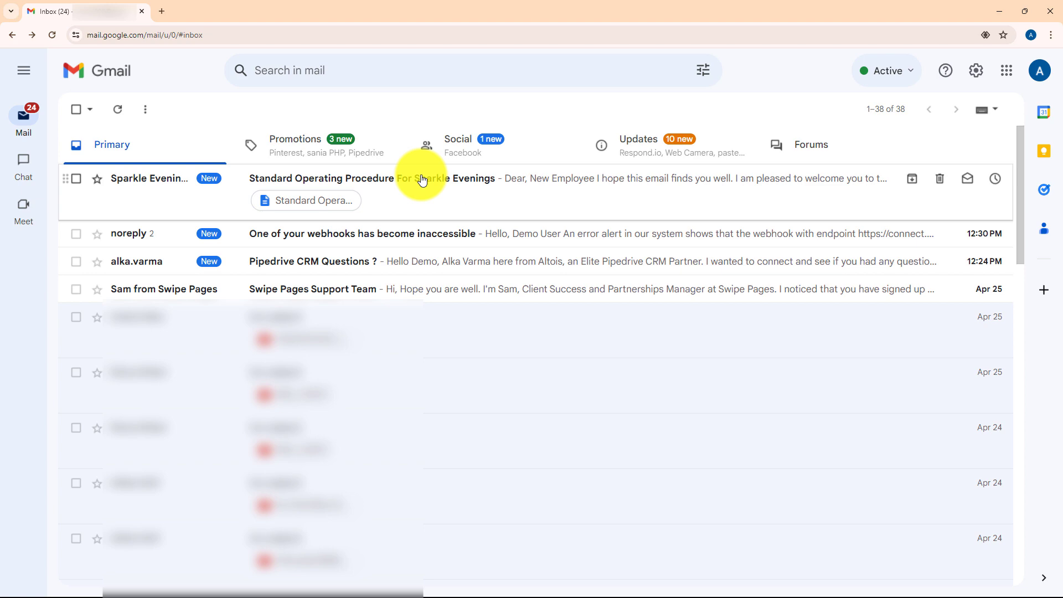
click(422, 180)
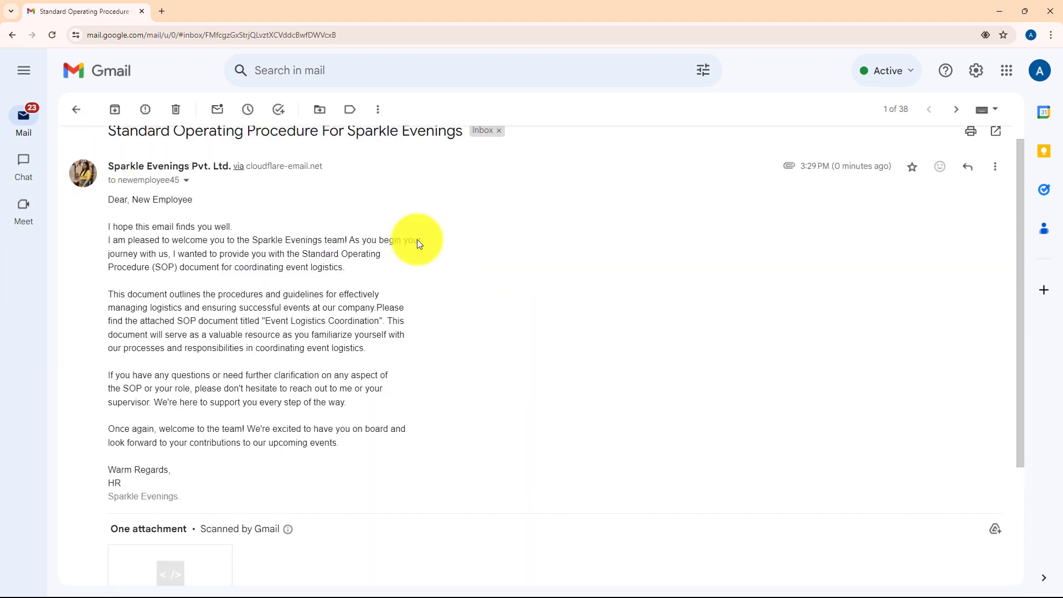
scroll(557, 427, down, 3)
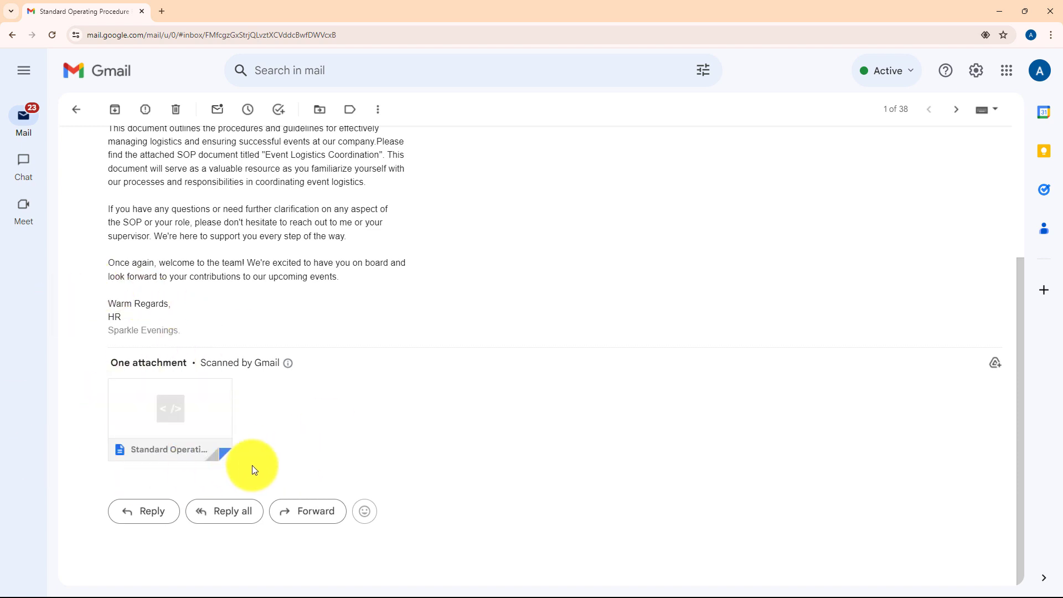
click(991, 17)
- Switch to the New Employees Google Sheet and select the cell for a new test employee's entry
scroll(952, 377, up, 10)
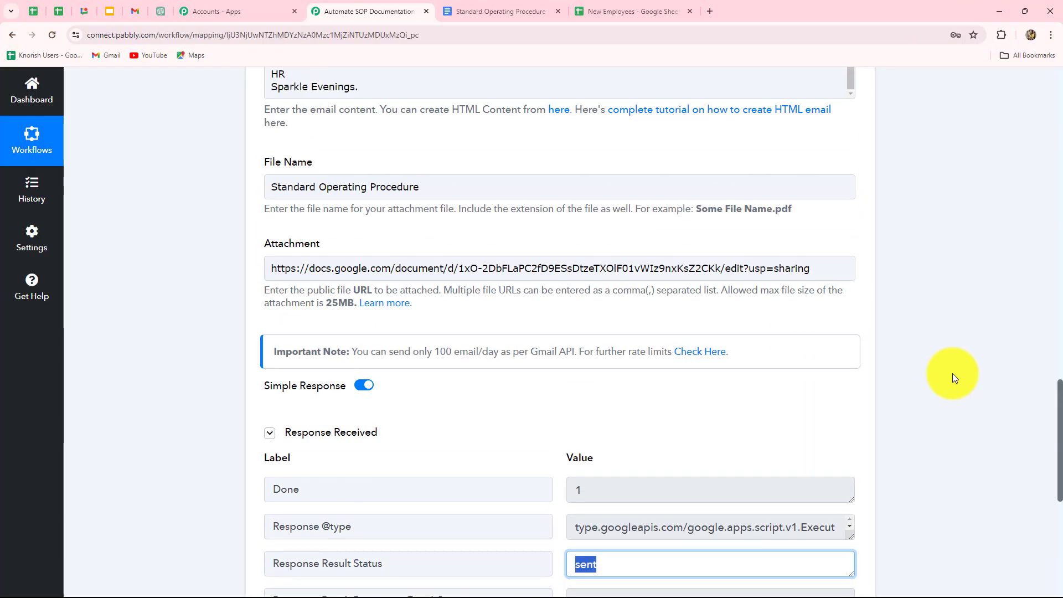
scroll(952, 373, up, 12)
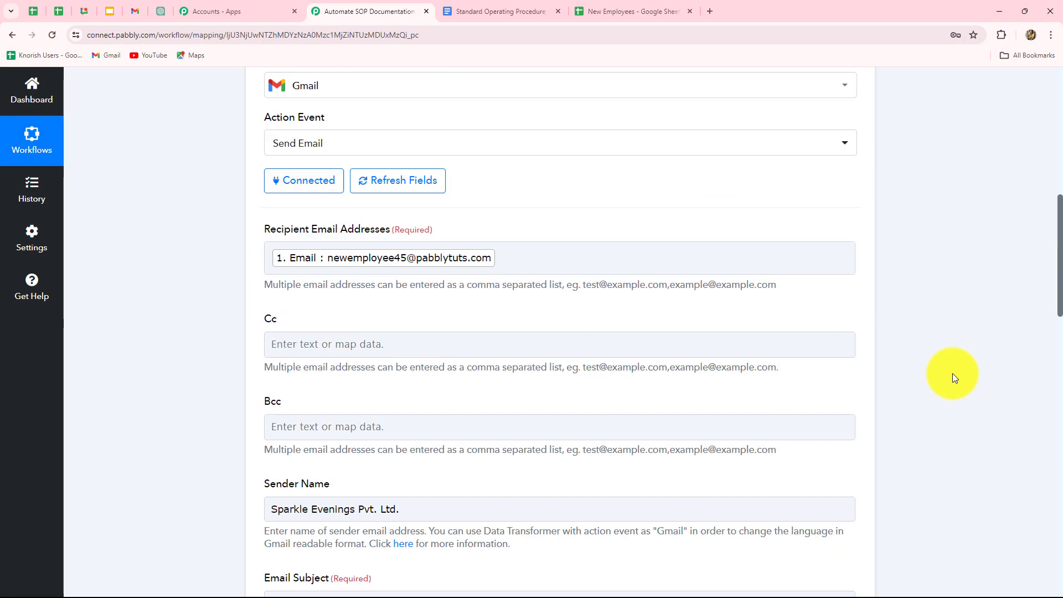
click(603, 10)
click(104, 245)
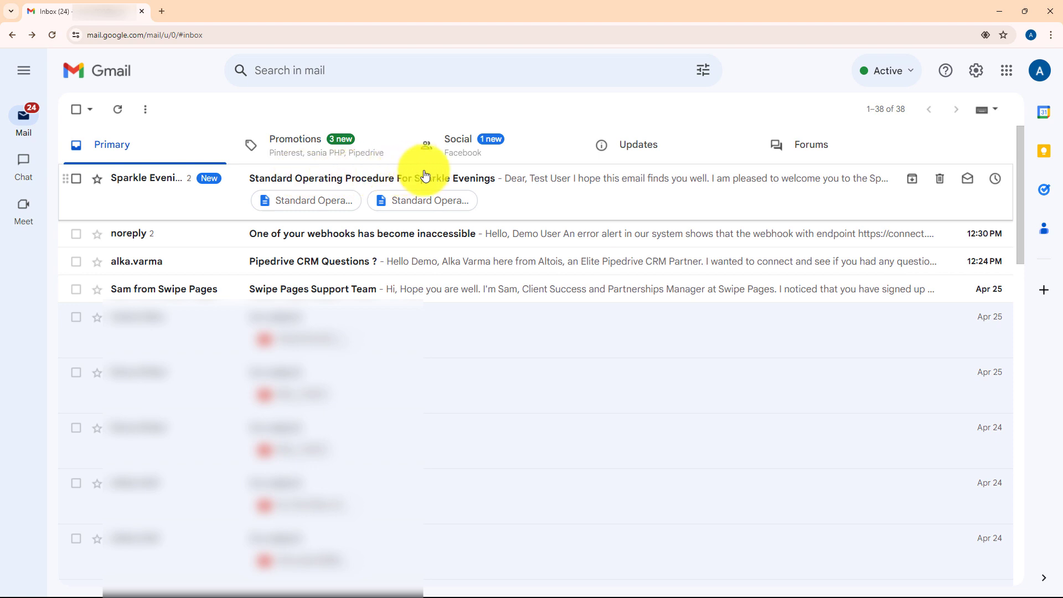
- Open the updated Sparkle Evenings SOP conversation in Gmail to check the newest email's greeting and attachment
click(487, 177)
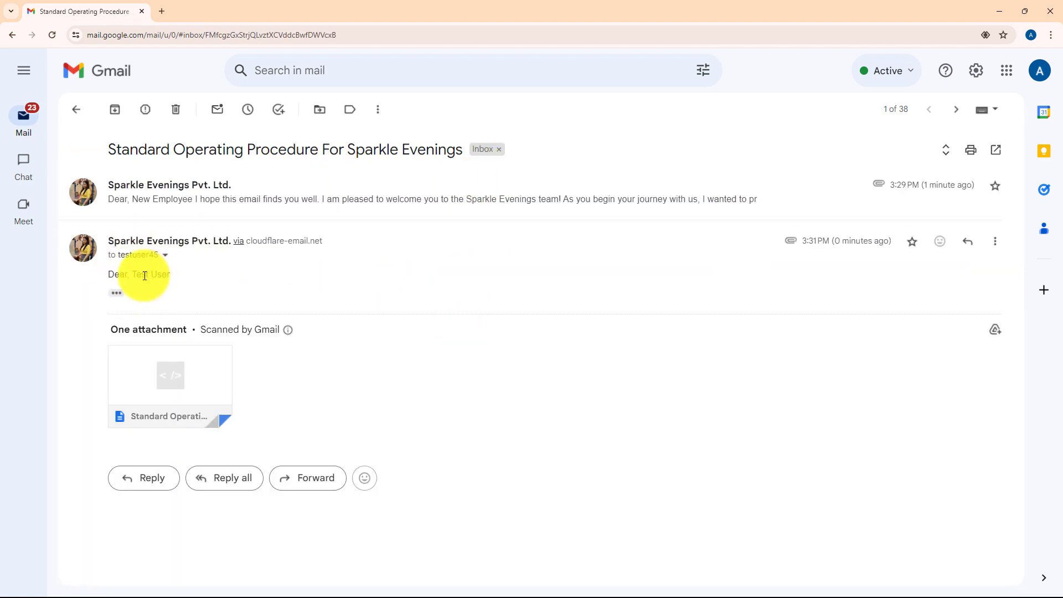
click(994, 6)
- Return to the Pabbly Connect workflow and collapse the Gmail Send Email action
click(344, 2)
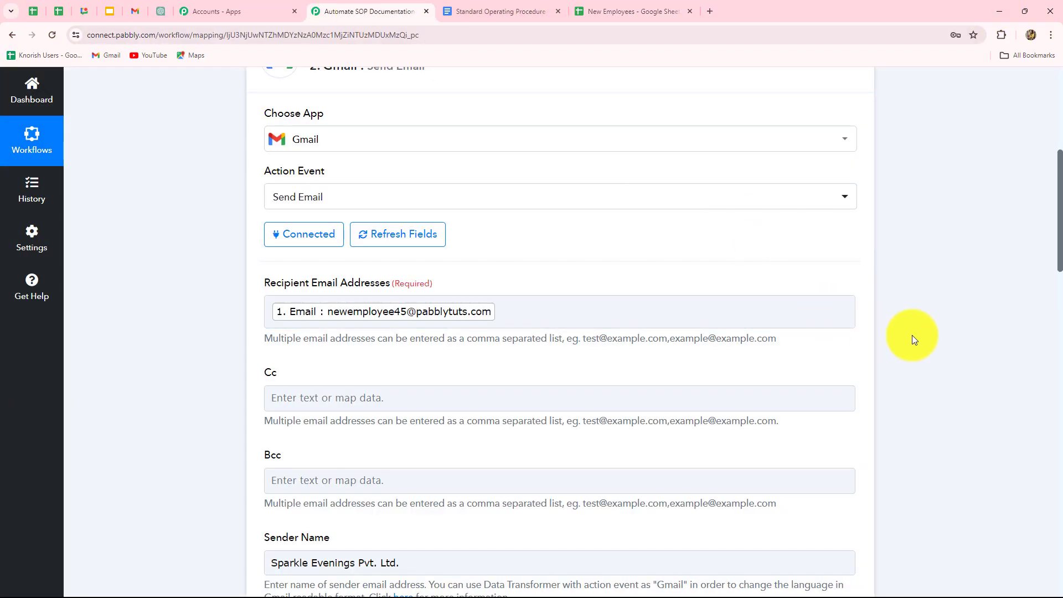
scroll(912, 335, up, 6)
click(871, 410)
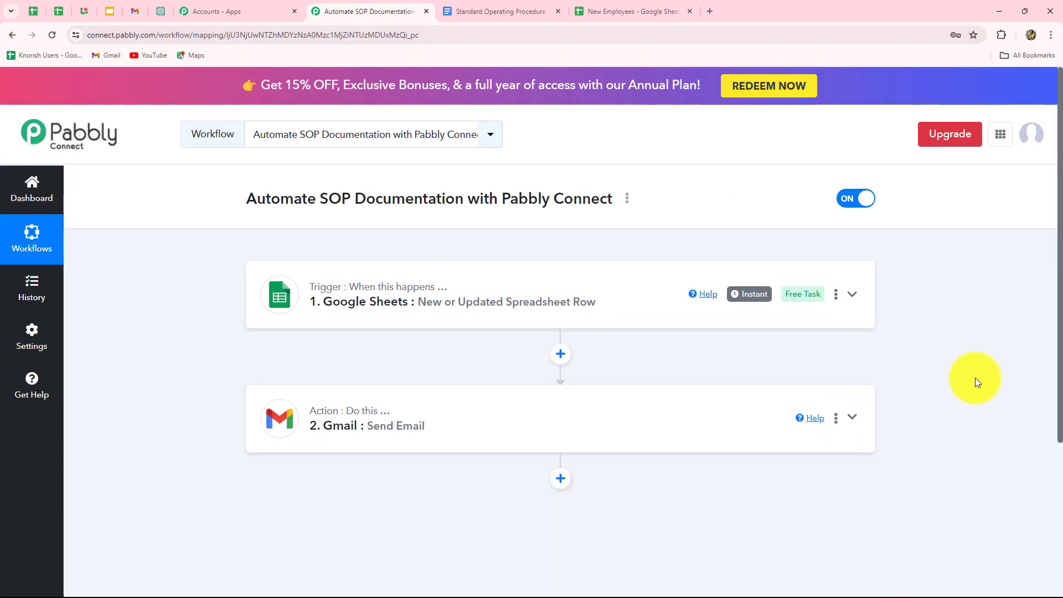